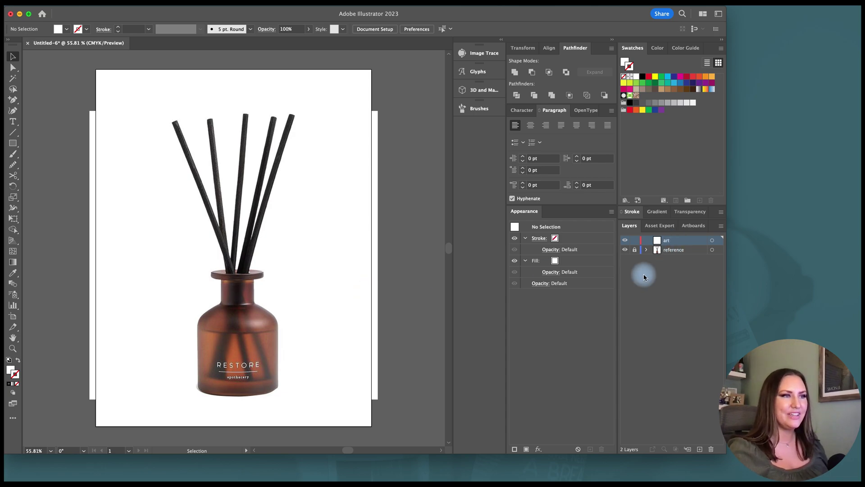
Draw a no-fill rectangle with a 1 pt black stroke over the bottle body, and show rulers.
key("m")
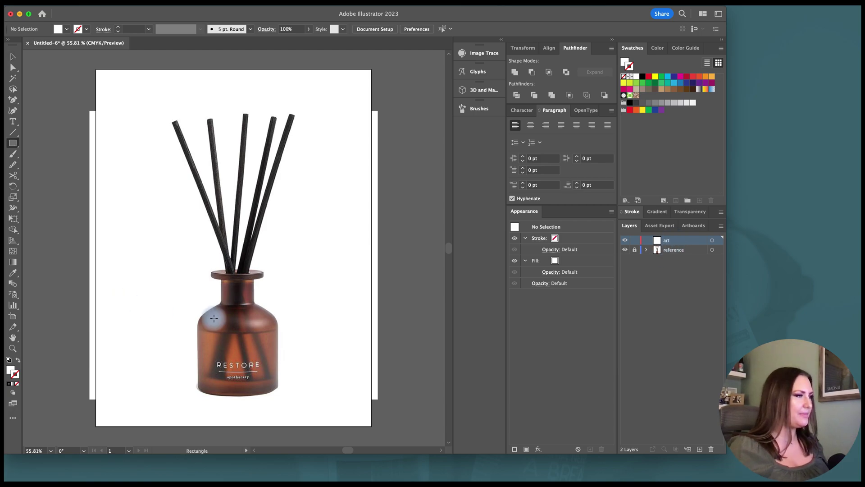
left_click_drag(197, 317, 279, 391)
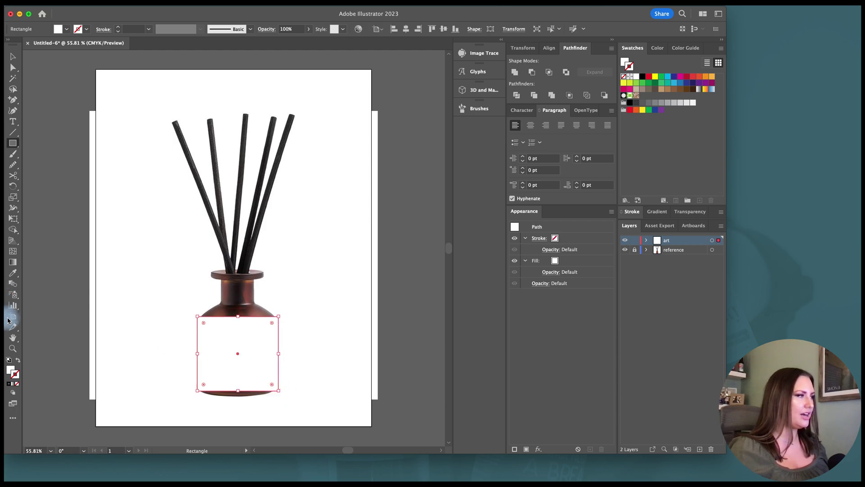
left_click(20, 361)
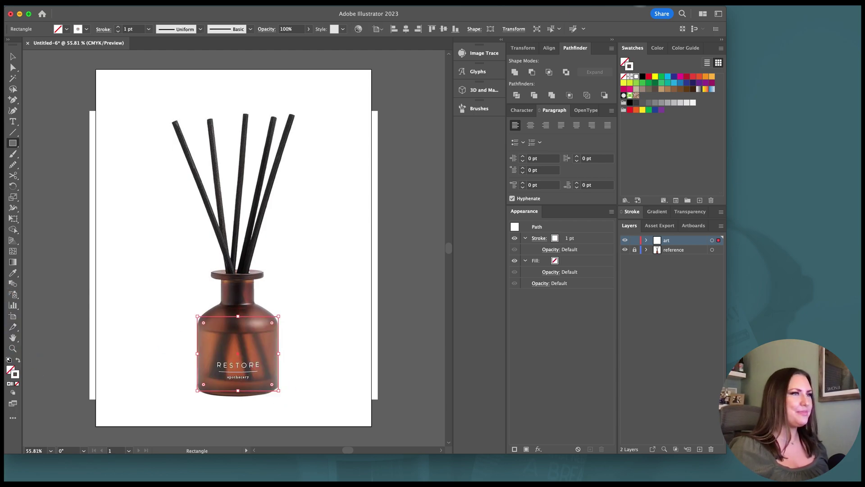
left_click(643, 77)
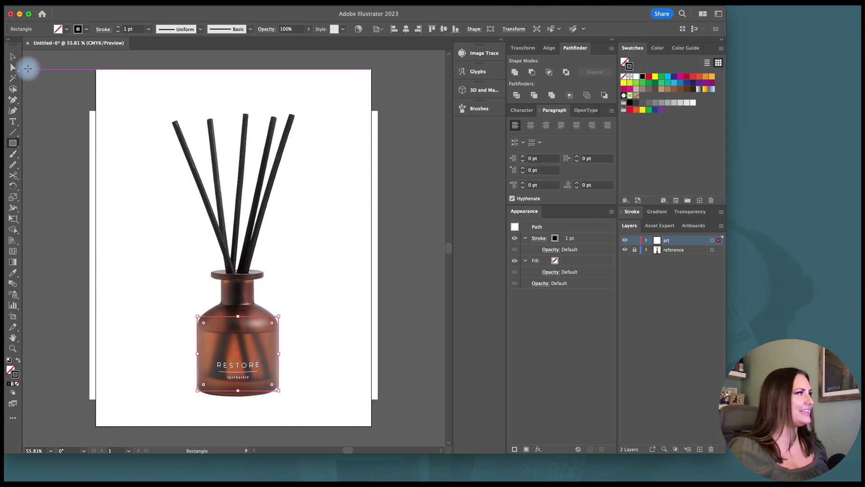
left_click(13, 56)
scroll(227, 390, "up", 2, "alt")
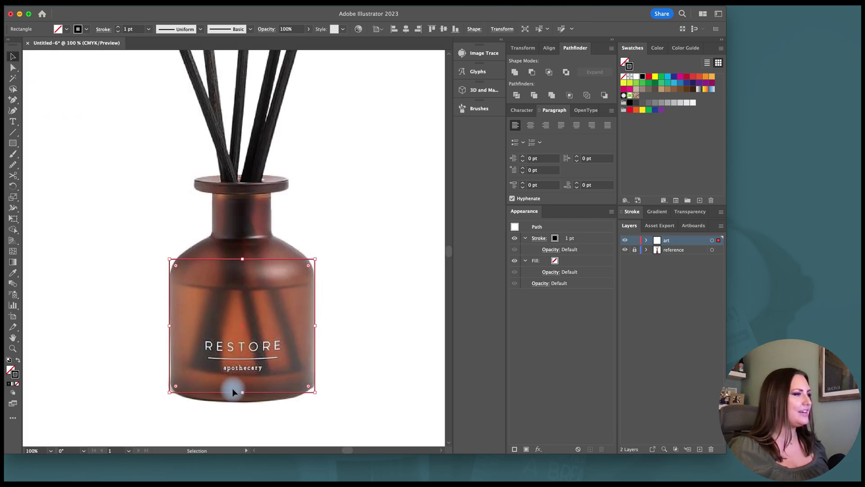
key("super+r")
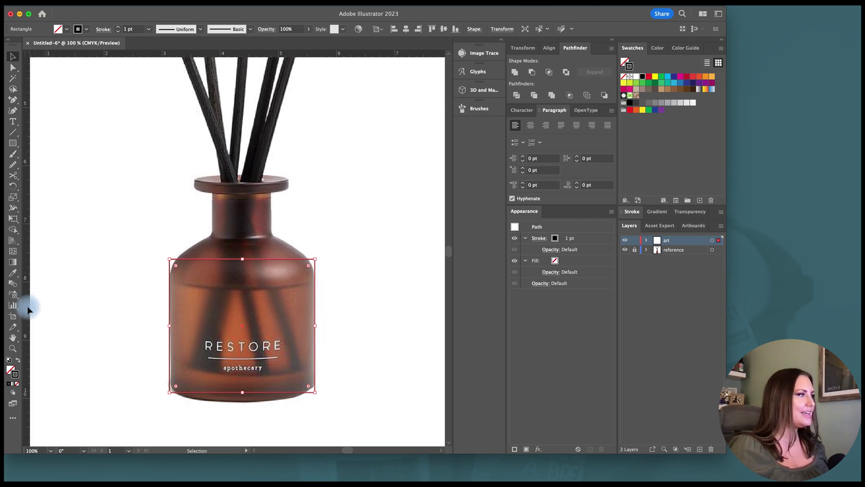
Add a vertical guide through the bottle's centre and stretch the rectangle's top to the shoulder.
left_click_drag(27, 303, 241, 325)
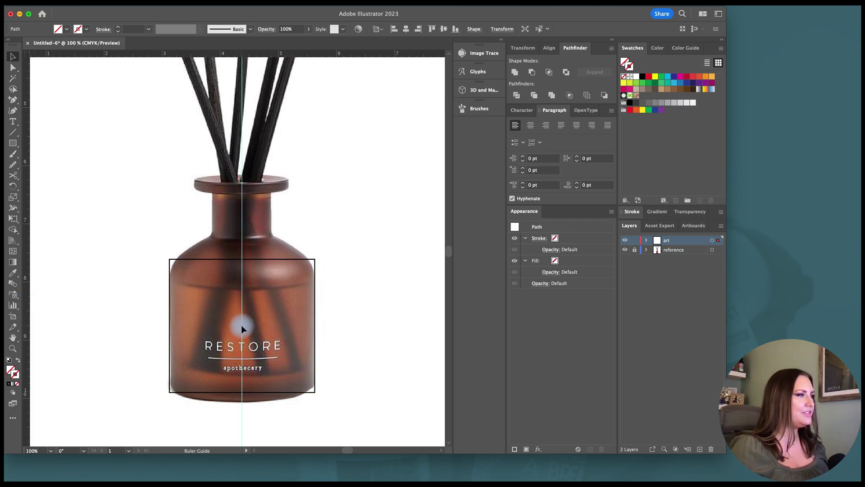
left_click(276, 260)
left_click_drag(242, 258, 243, 239)
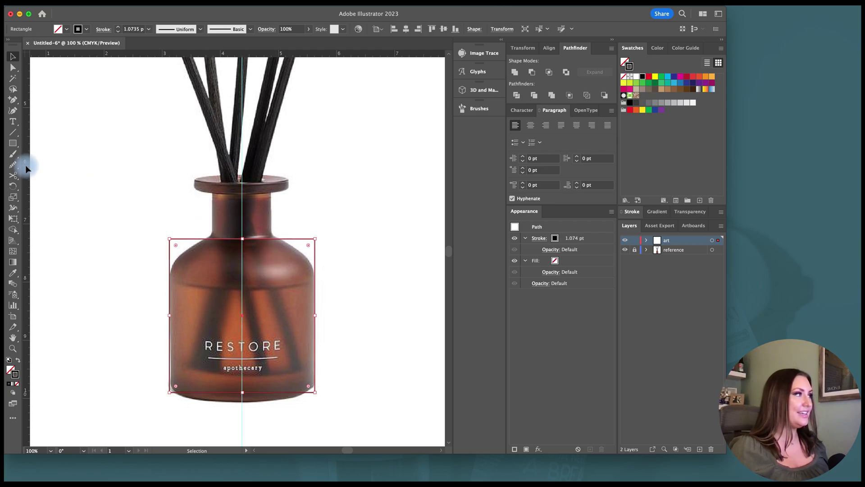
Cut the rectangle's top and bottom edges at the guide with Scissors and delete the left half.
left_click(14, 175)
key("super+equal")
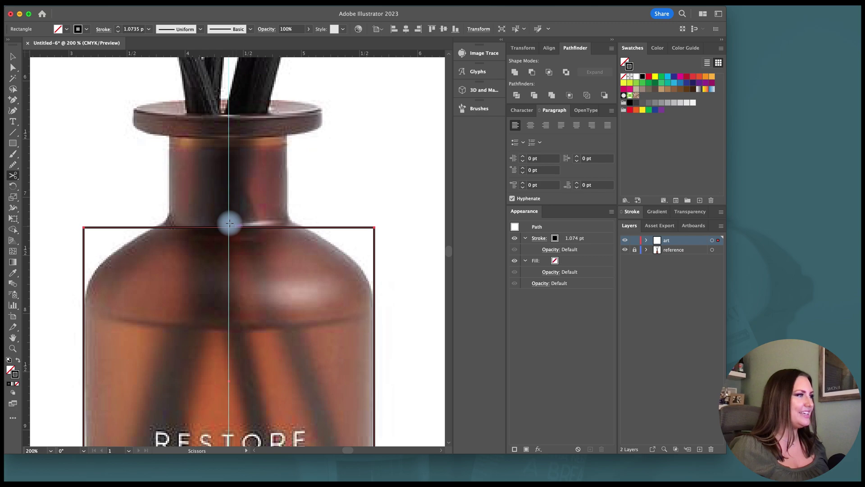
left_click(228, 228)
scroll(243, 249, "down", 5)
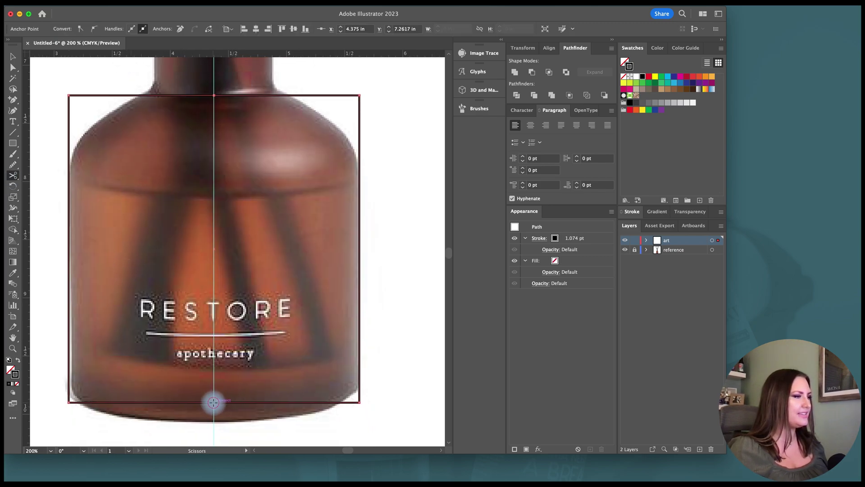
left_click(214, 402)
key("v")
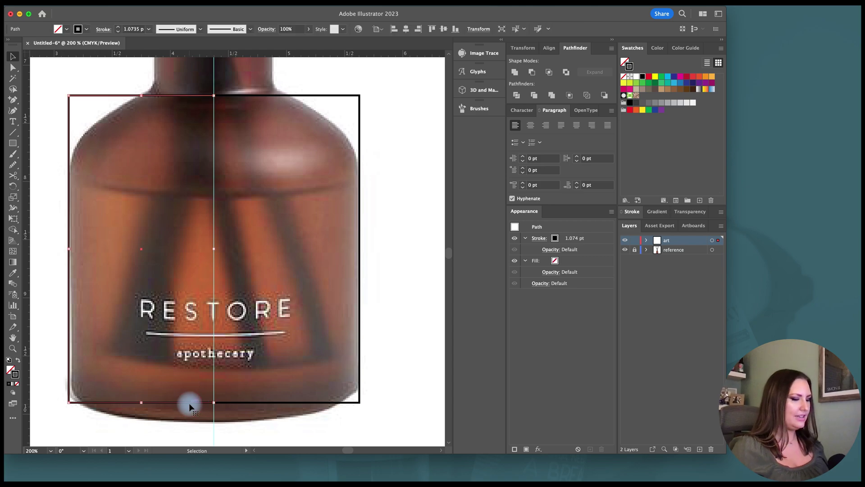
key("Delete")
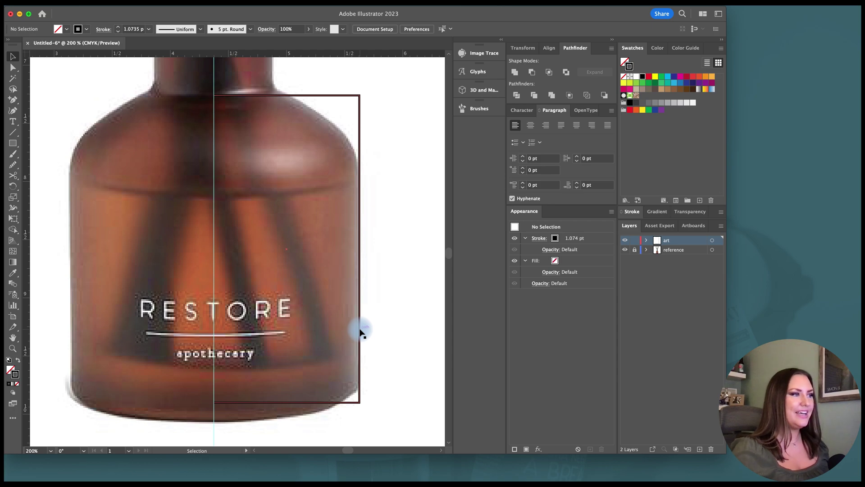
Round the outline's bottom-right corner and curve the bottom edge to match the base.
key("a")
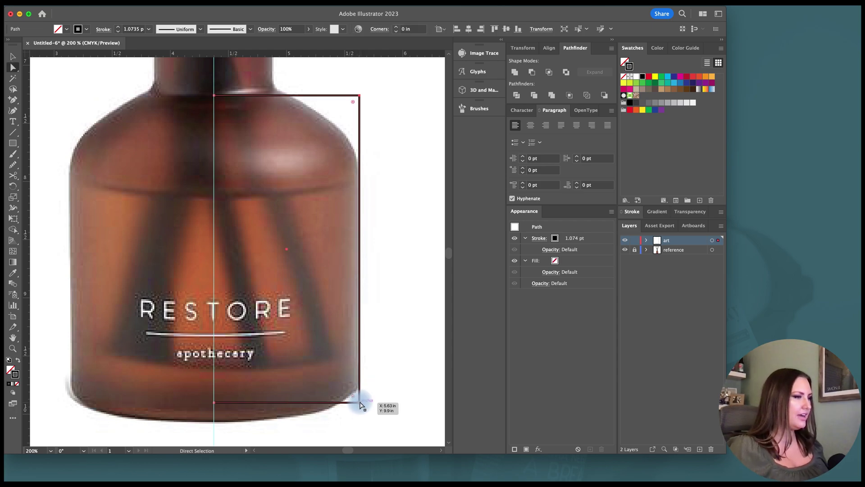
left_click(359, 401)
left_click_drag(356, 401, 329, 381)
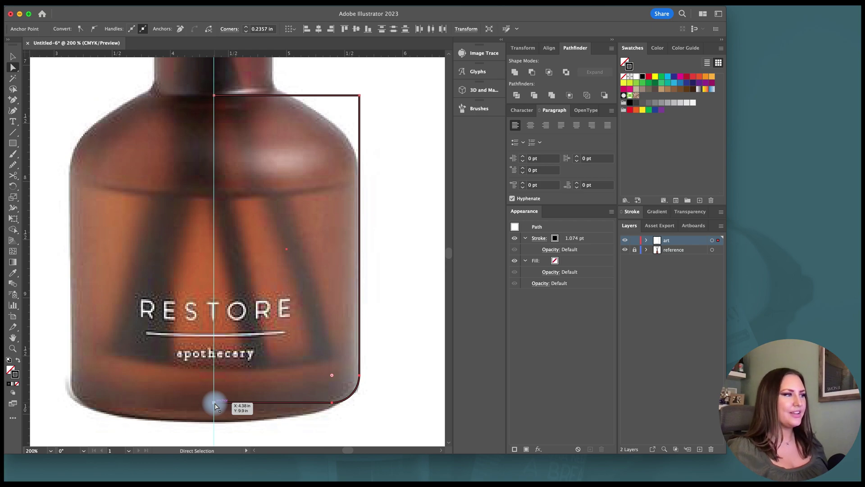
left_click_drag(214, 406, 173, 394, "shift")
key("shift+c")
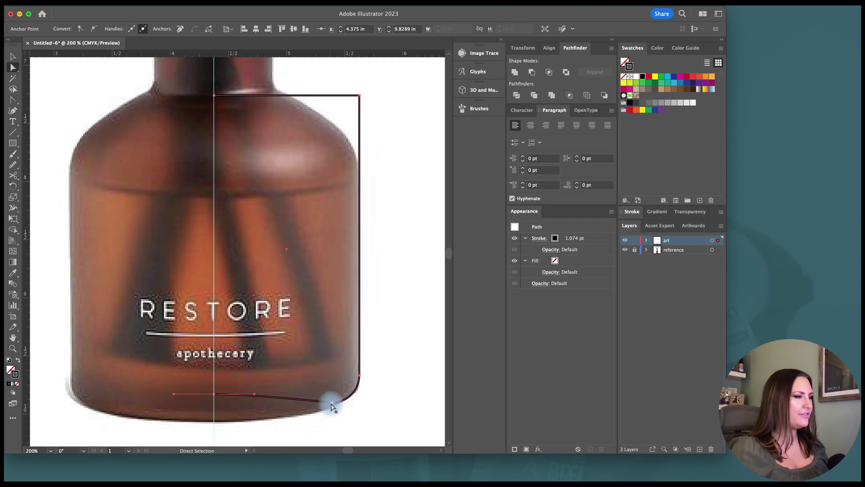
left_click_drag(328, 401, 326, 402)
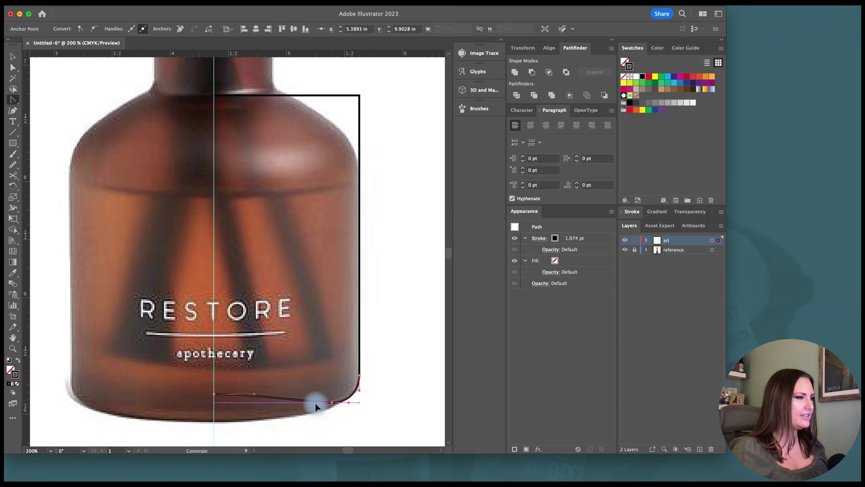
key("a")
scroll(315, 403, "up", 5)
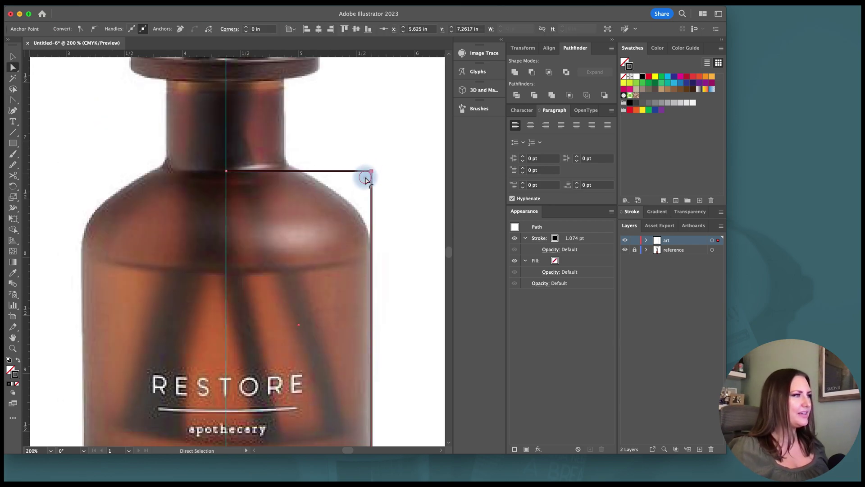
Round the shoulder corner and extend the outline's left end up the bottle's neck.
left_click_drag(365, 176, 282, 236)
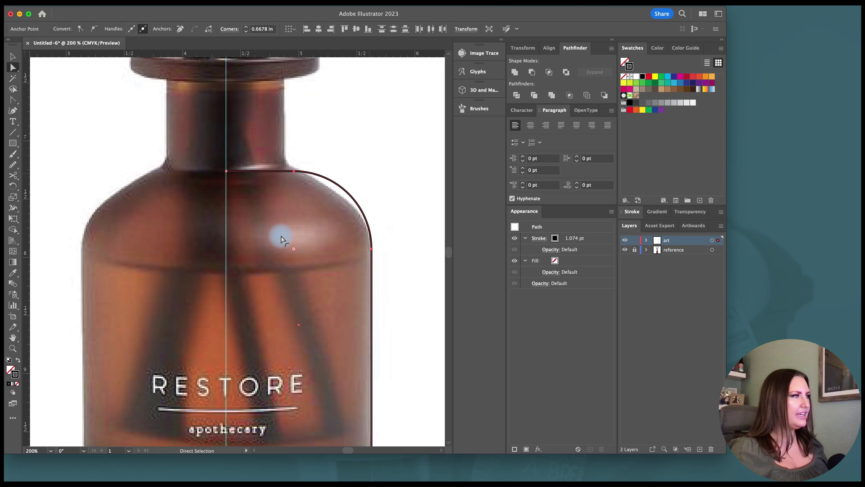
left_click(371, 248)
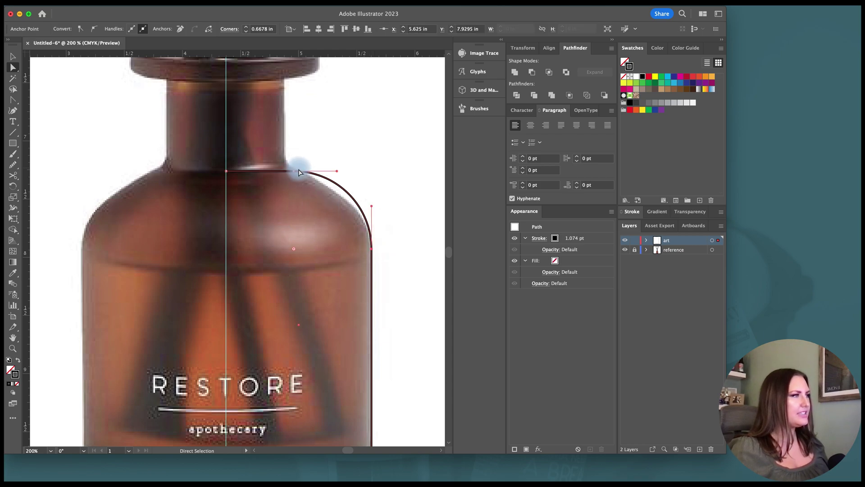
left_click(227, 173)
left_click_drag(226, 174, 284, 79)
left_click_drag(297, 178, 299, 151)
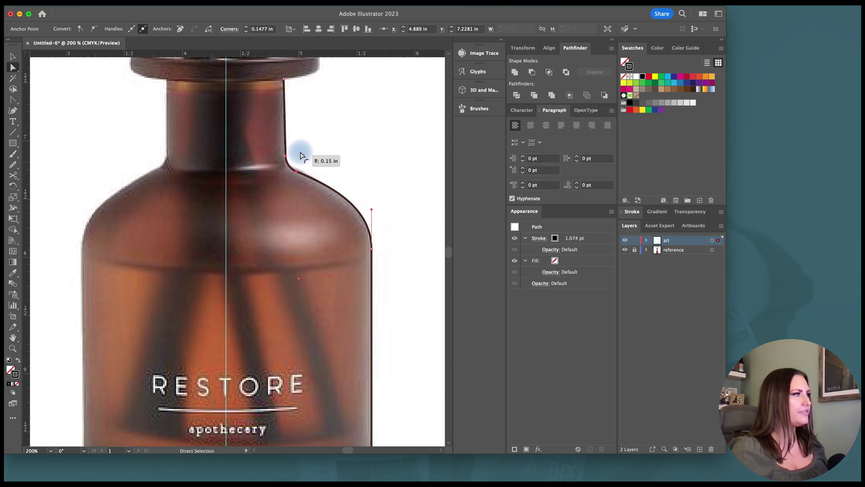
Extend the path under the lid's right edge, up its side and across to the centre guide.
scroll(299, 151, "up", 5)
left_click(296, 208)
key("p")
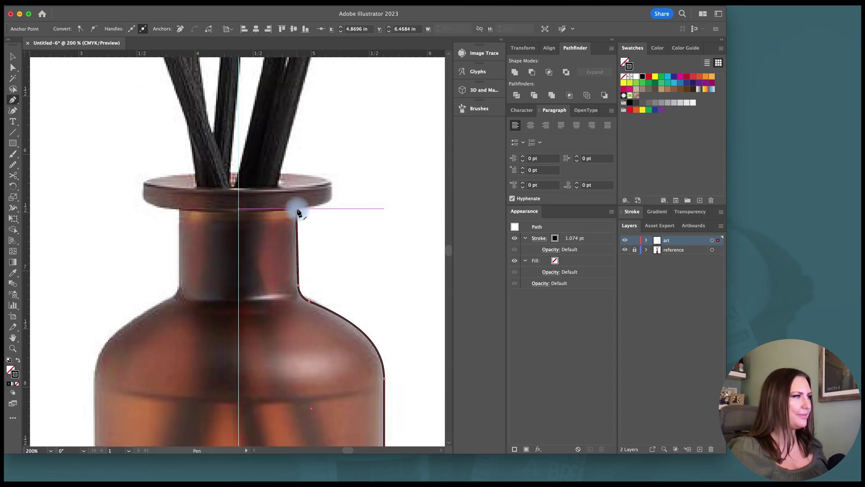
left_click(297, 210)
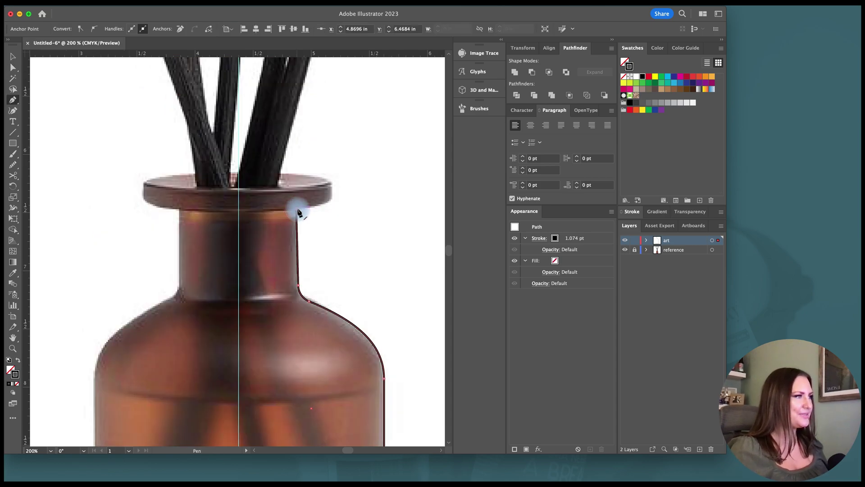
left_click(332, 209)
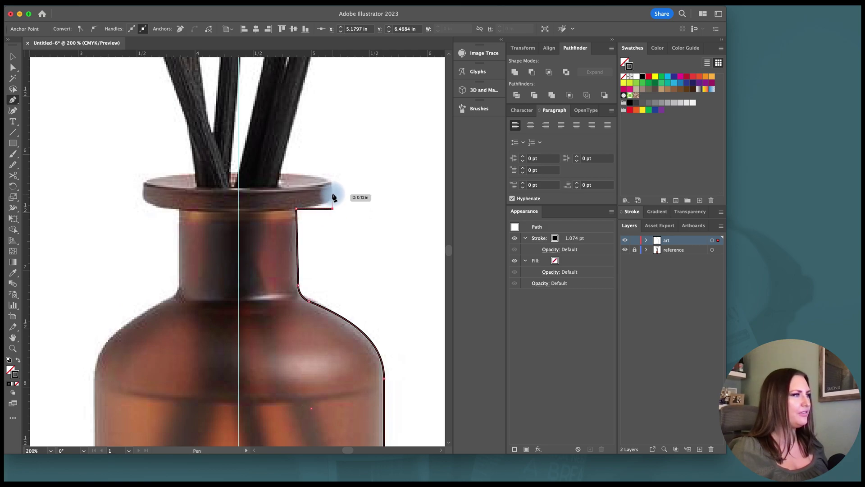
left_click(332, 195)
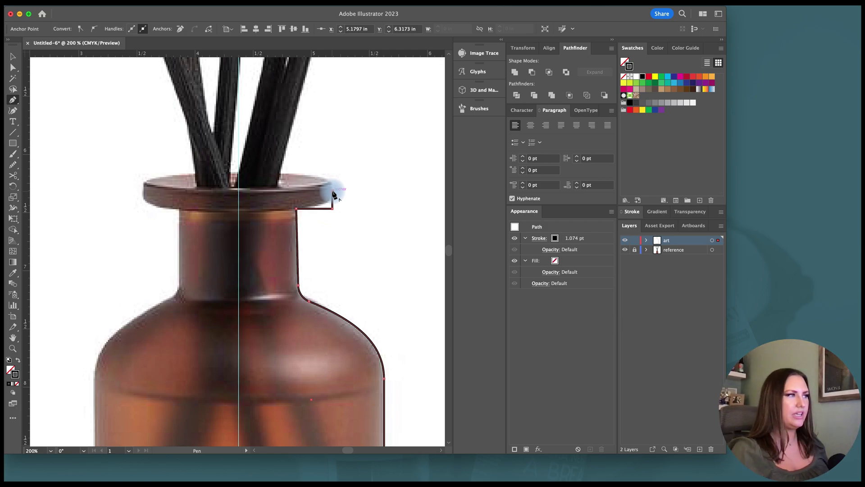
left_click(239, 191)
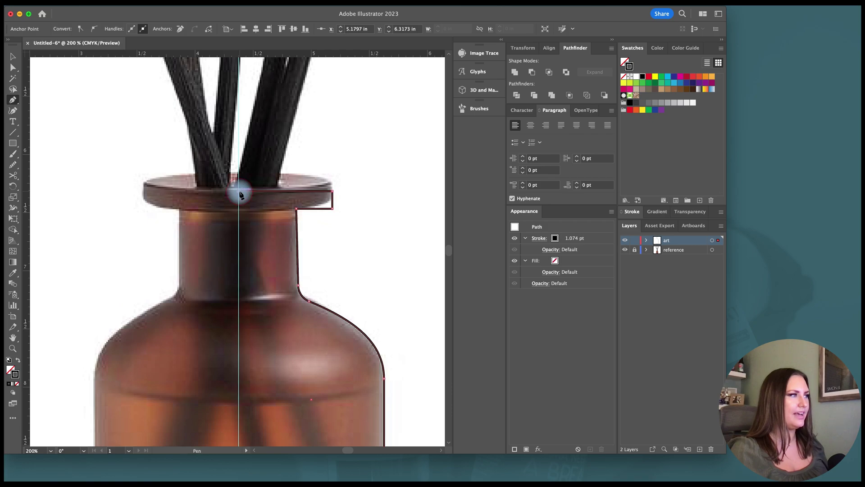
key("v")
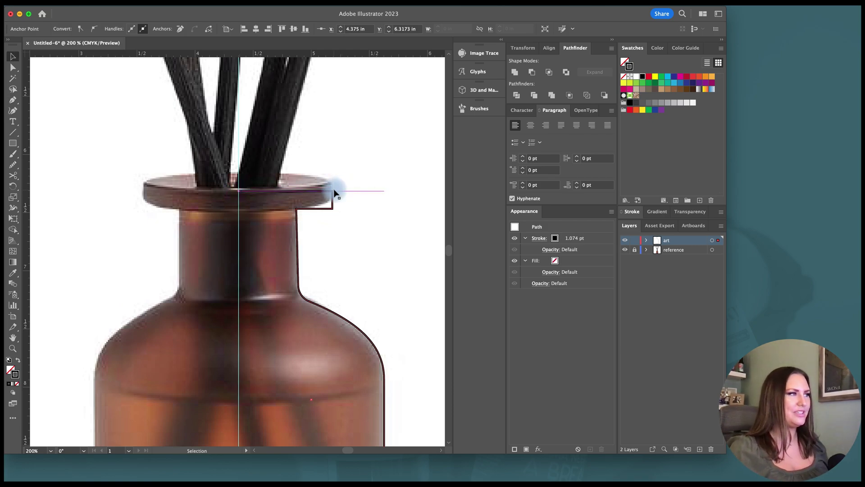
Move the lid's lower corner point up and round it slightly.
key("a")
left_click(332, 192)
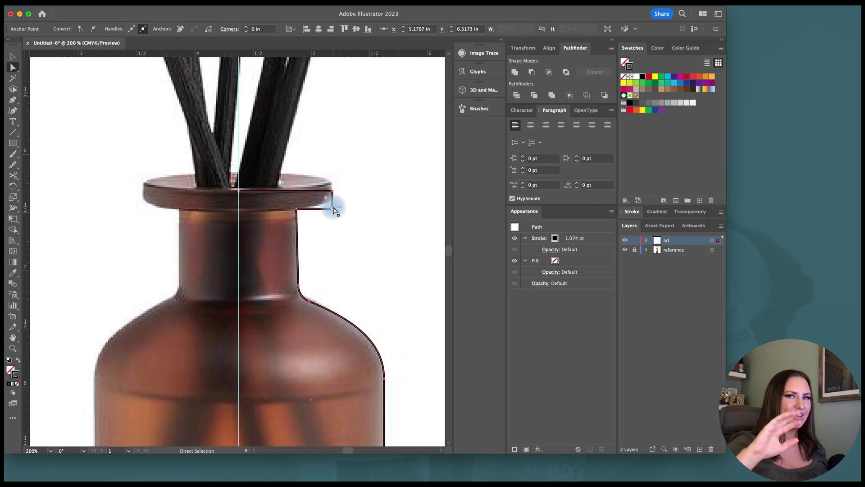
mouse_move(334, 209)
left_mouse_down()
mouse_move(332, 192)
mouse_move(327, 200)
left_mouse_up()
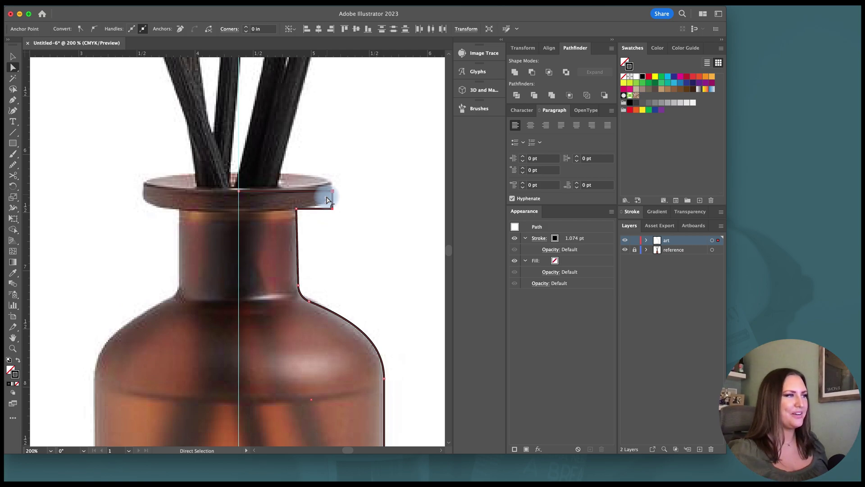
left_click_drag(327, 200, 301, 217)
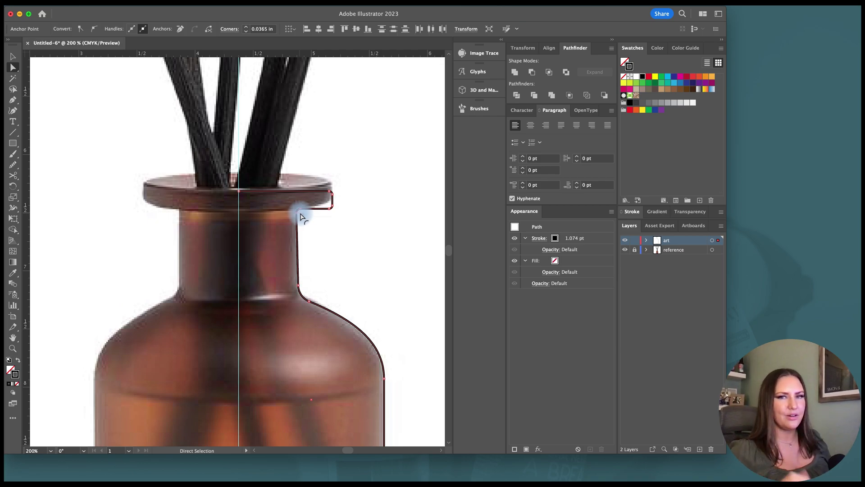
Select the whole bottle outline path.
key("v")
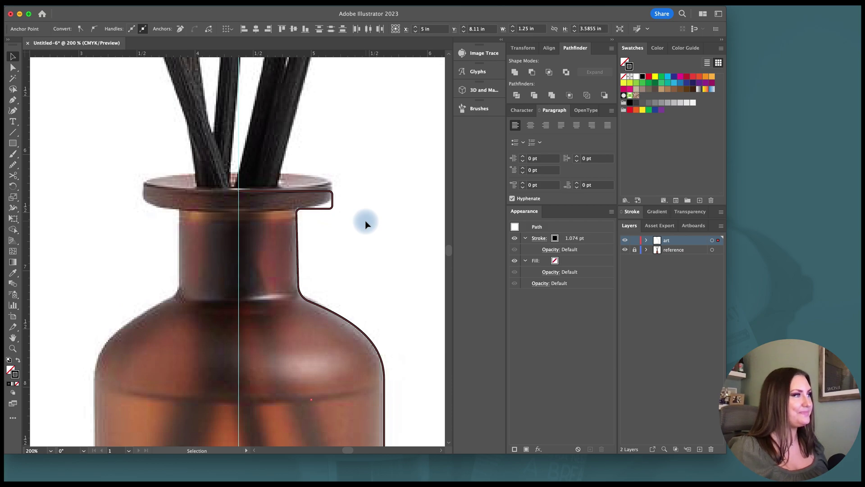
left_click(322, 191)
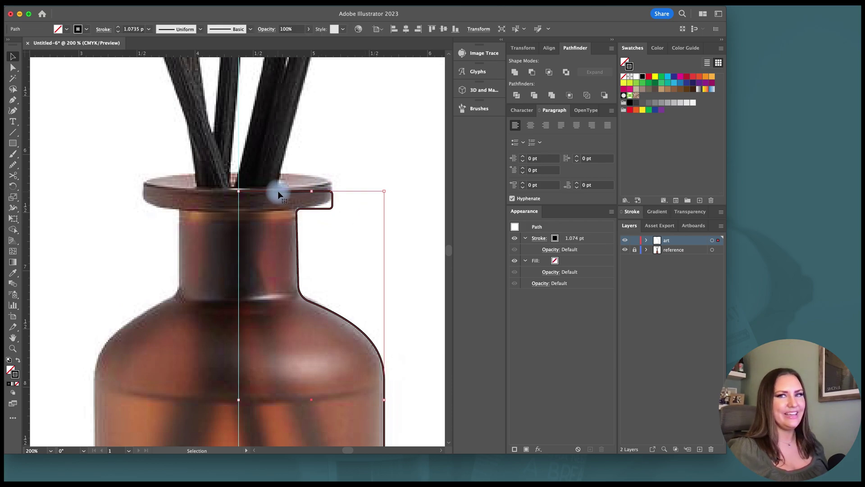
left_click(370, 174)
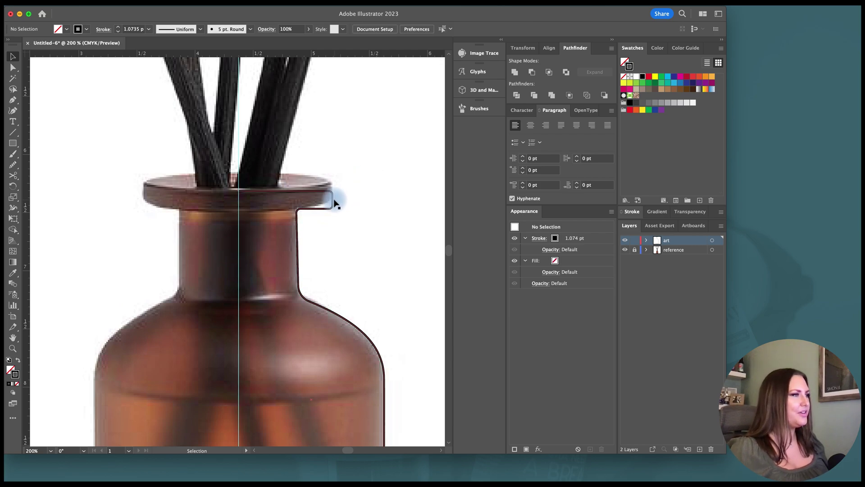
scroll(335, 202, "down", 2)
left_click(321, 164)
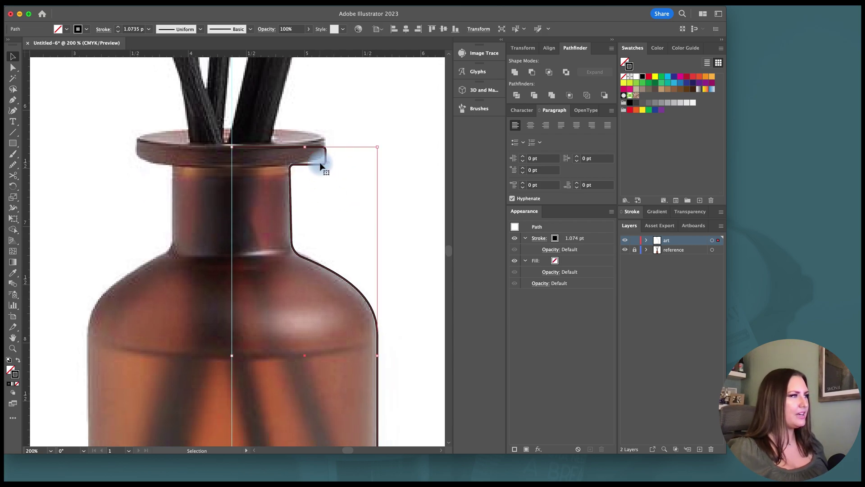
left_click_drag(321, 166, 321, 166)
Apply Object > Path > Offset Path with a 0.05 in offset.
left_click(115, 2)
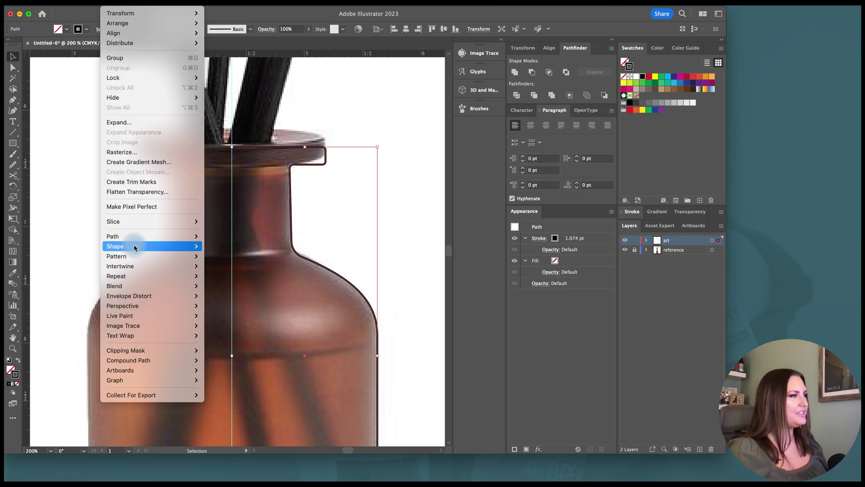
mouse_move(135, 238)
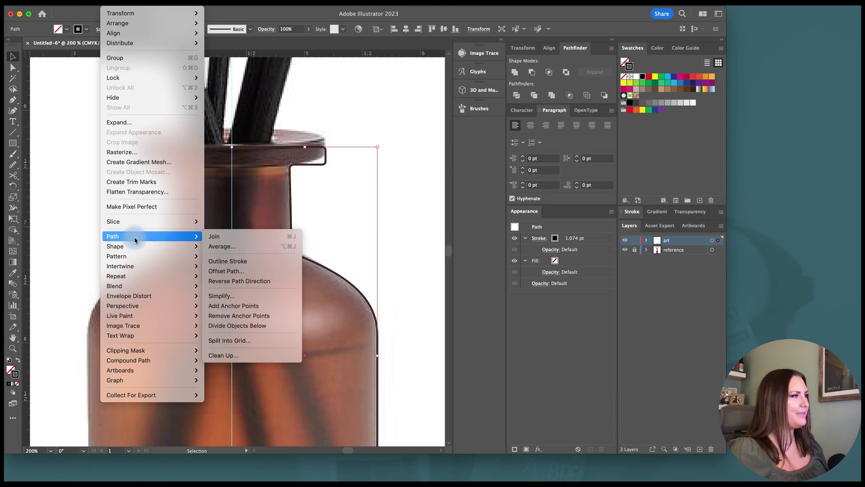
left_click(212, 271)
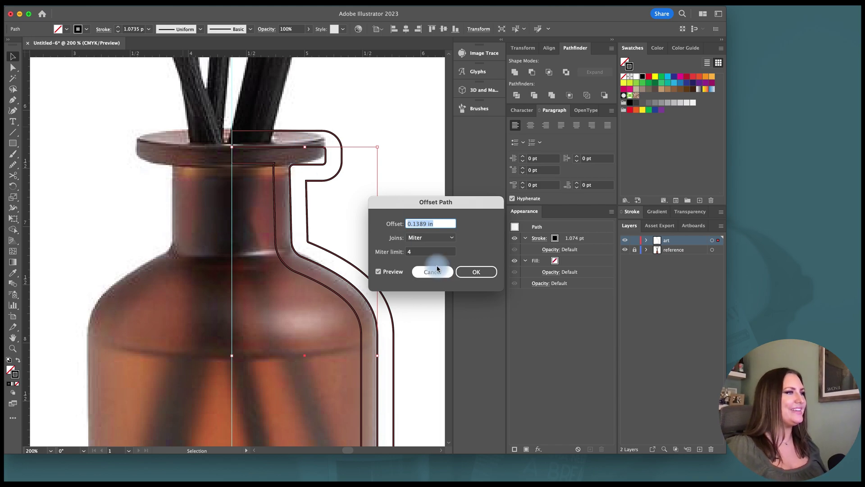
left_click(415, 224)
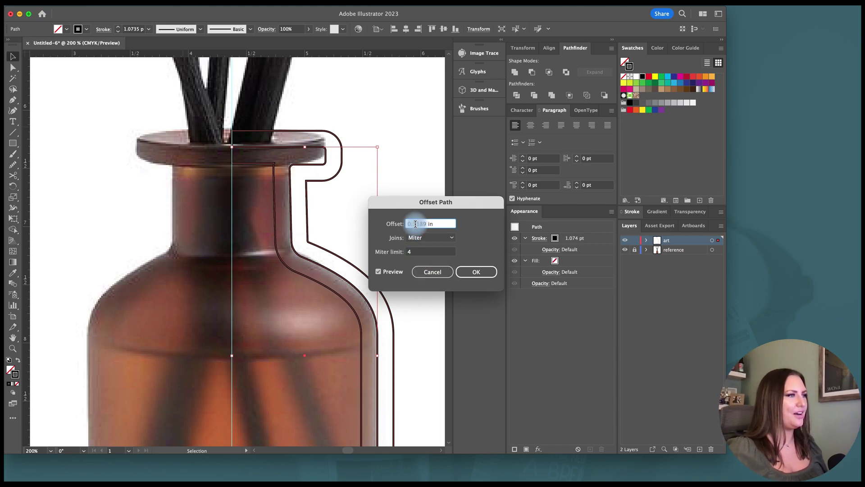
left_click_drag(416, 224, 418, 224)
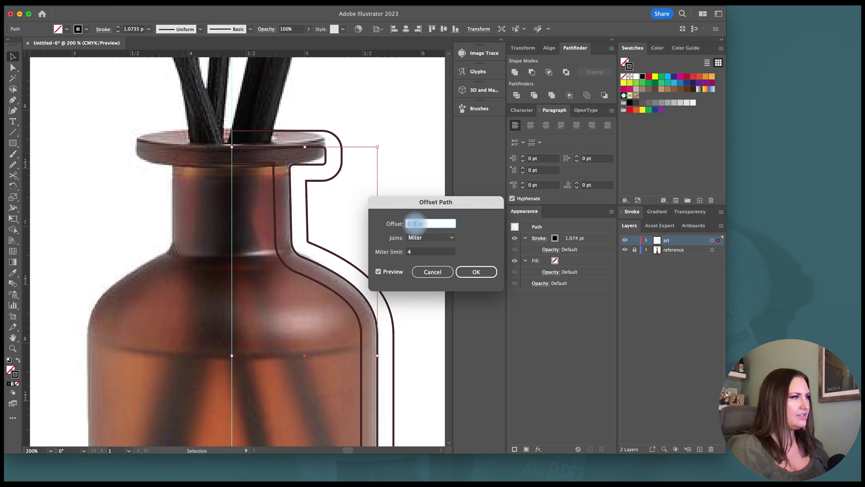
left_click(433, 251)
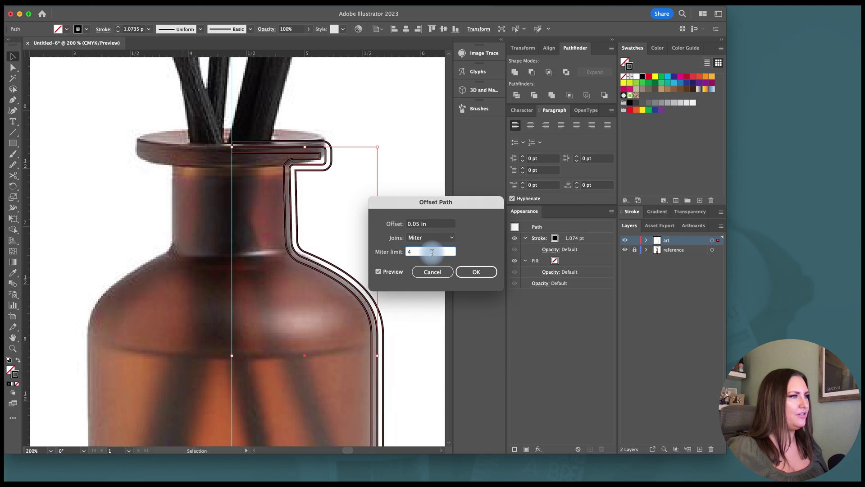
left_click(475, 270)
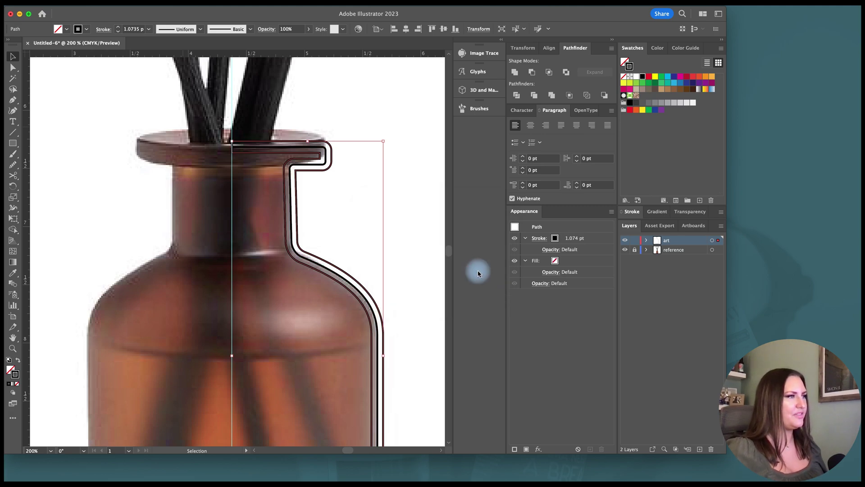
Cut the offset outline with Scissors at two neck points and the bottom's left end.
left_click(354, 165)
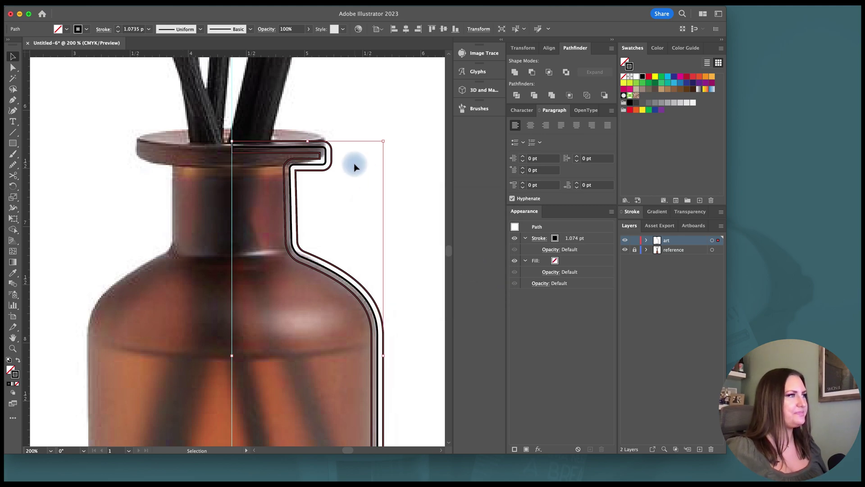
left_click(13, 175)
left_click(299, 161)
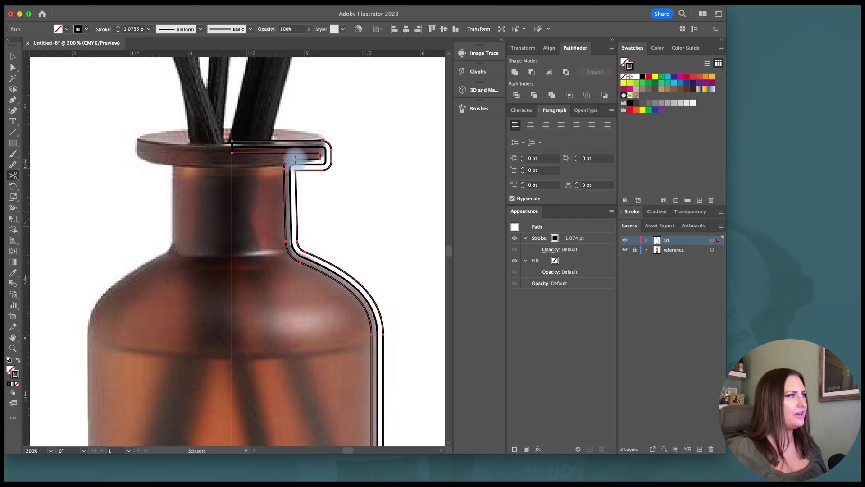
left_click(296, 159)
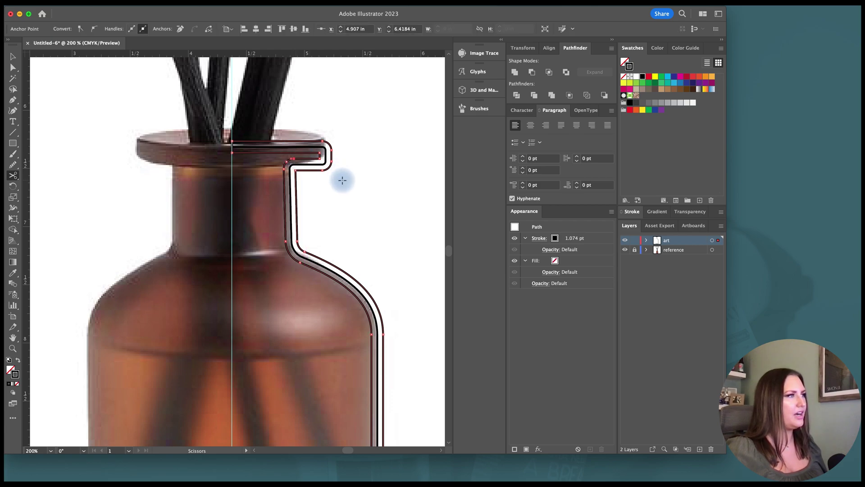
scroll(341, 179, "down", 10)
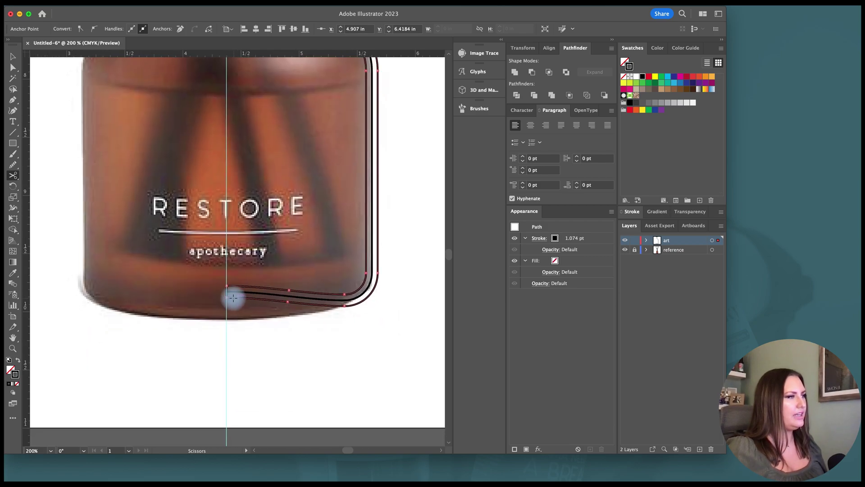
left_click(226, 298)
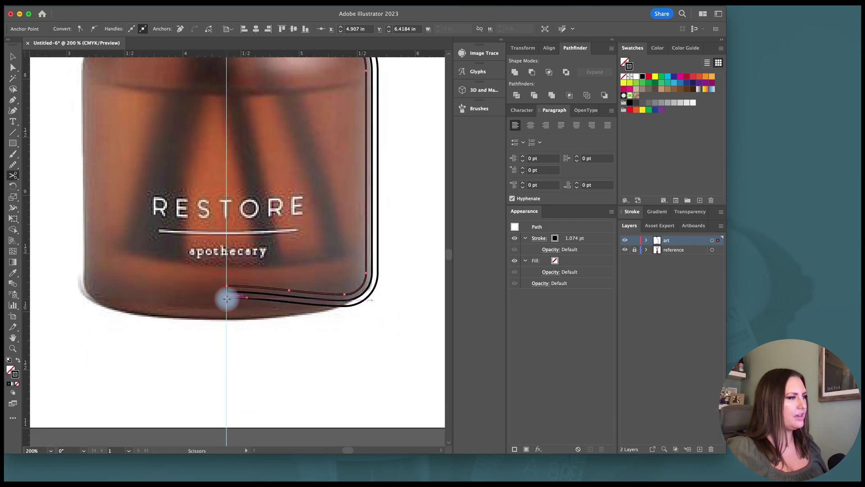
key("v")
left_click(371, 296)
scroll(370, 297, "up", 7)
left_click(370, 296)
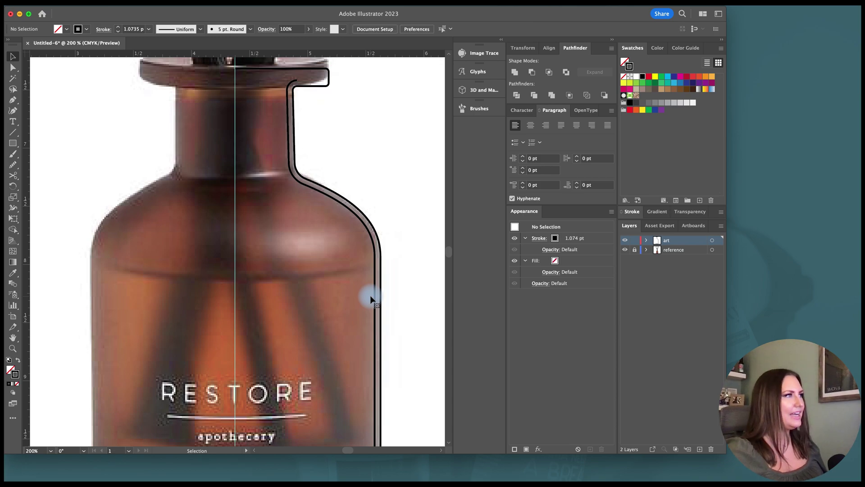
scroll(299, 190, "up", 4)
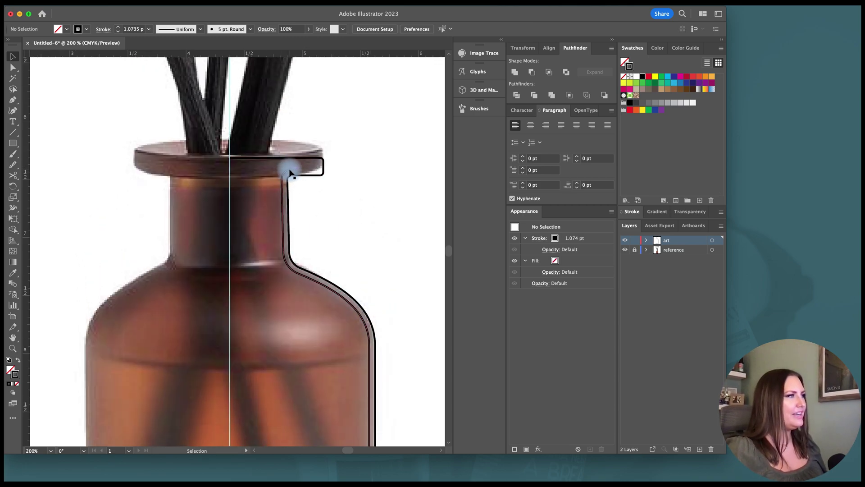
Slide the outline's top anchor about 0.38 in right along the lid.
key("a")
left_click(230, 159)
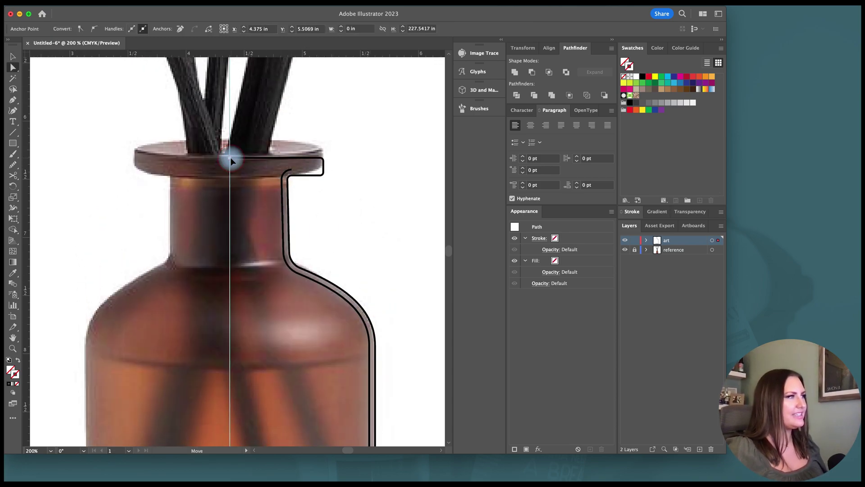
left_click_drag(231, 159, 274, 252)
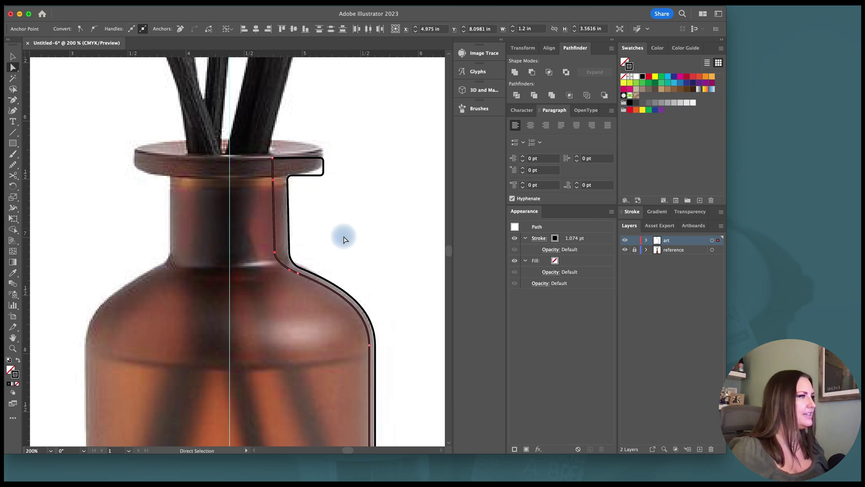
Nudge the outline's bottom corner point up 0.05 in.
left_click(301, 273)
scroll(315, 270, "down", 8)
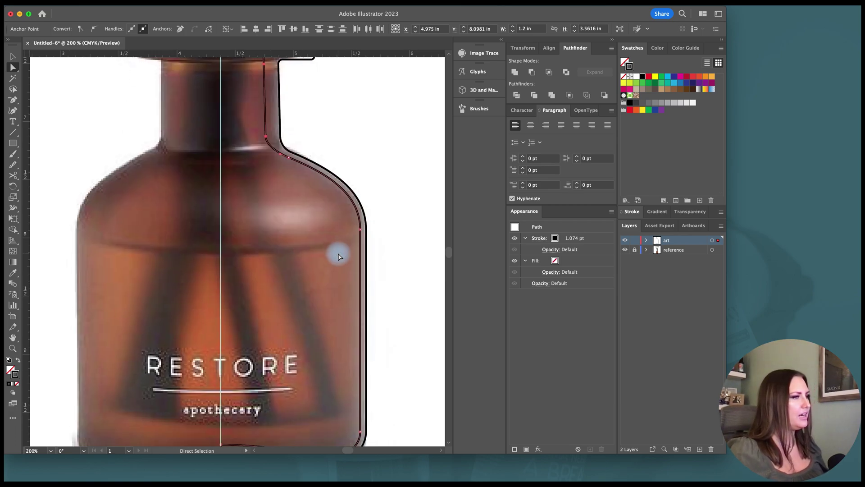
scroll(246, 301, "up", 2, "alt")
scroll(213, 322, "up", 3, "alt")
left_click_drag(213, 321, 215, 296, "shift")
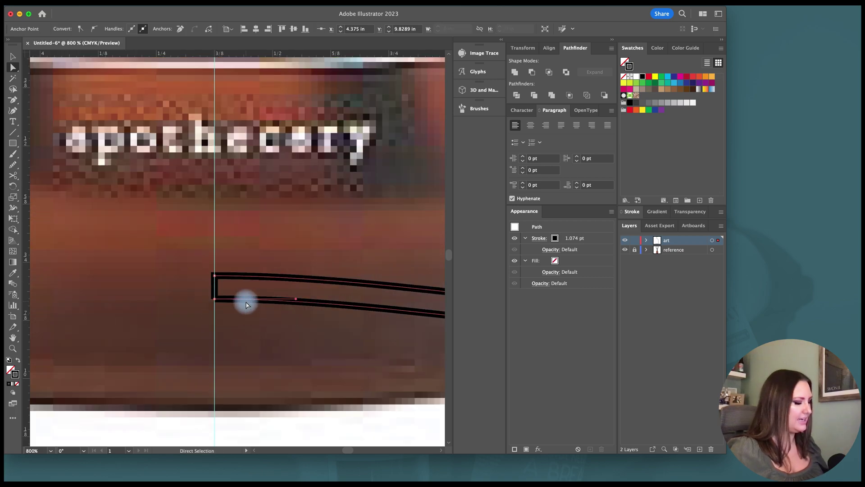
scroll(245, 301, "down", 1, "alt")
scroll(245, 301, "down", 4, "alt")
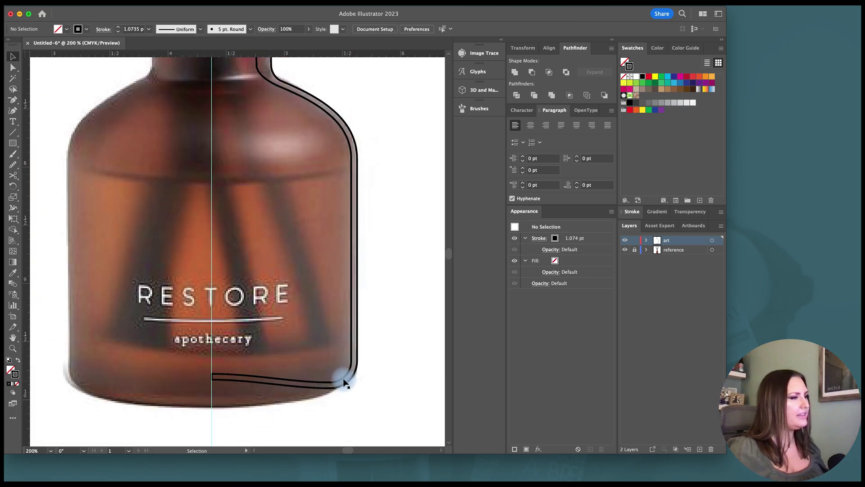
Move the bottom-left and bottom-right anchors straight up about 0.17 in, then deselect.
left_click(344, 380)
left_click(212, 373)
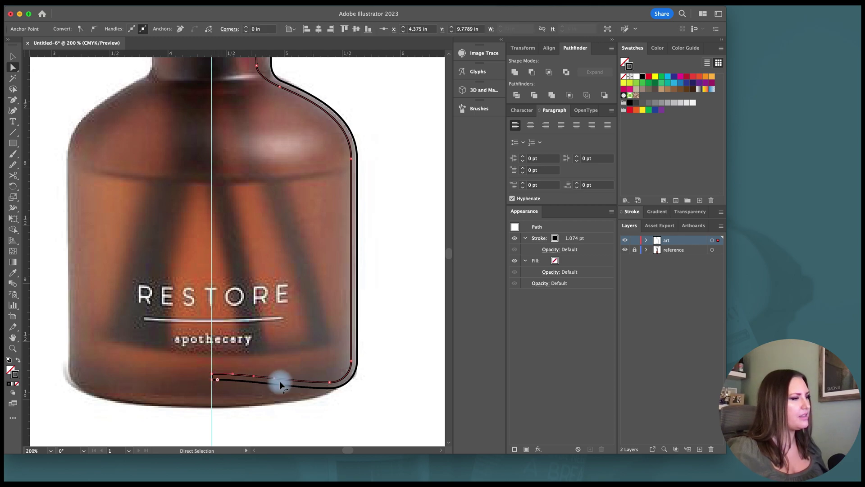
left_click(332, 383)
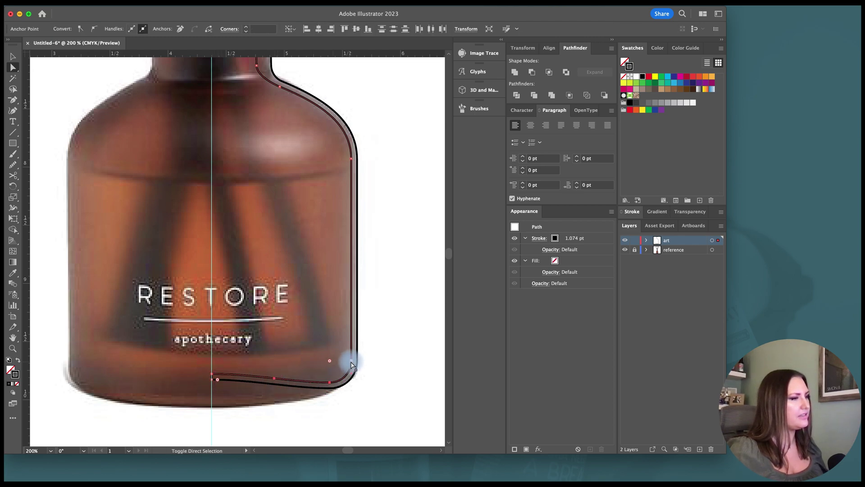
left_click_drag(350, 361, 348, 339, "shift")
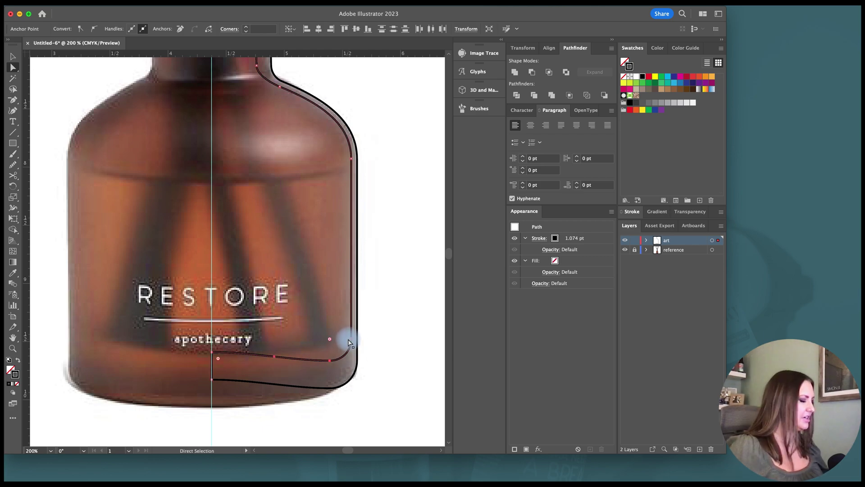
left_click(399, 329)
key("v")
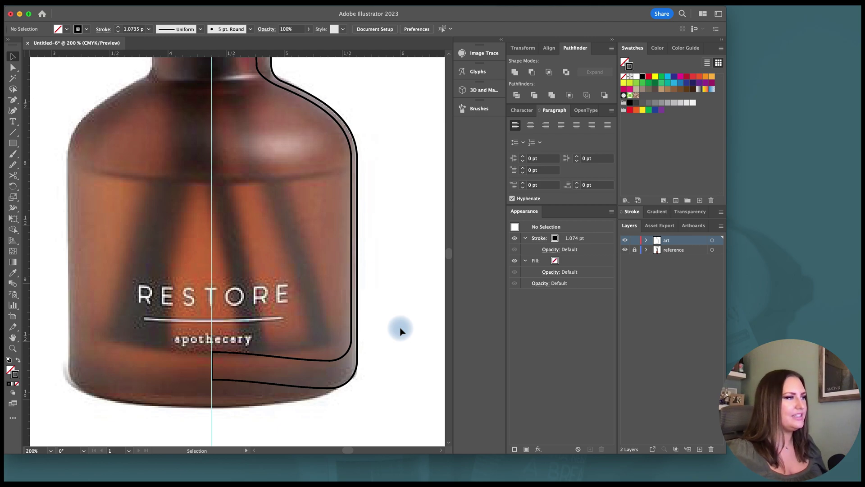
scroll(399, 327, "up", 2)
scroll(400, 327, "left", 1)
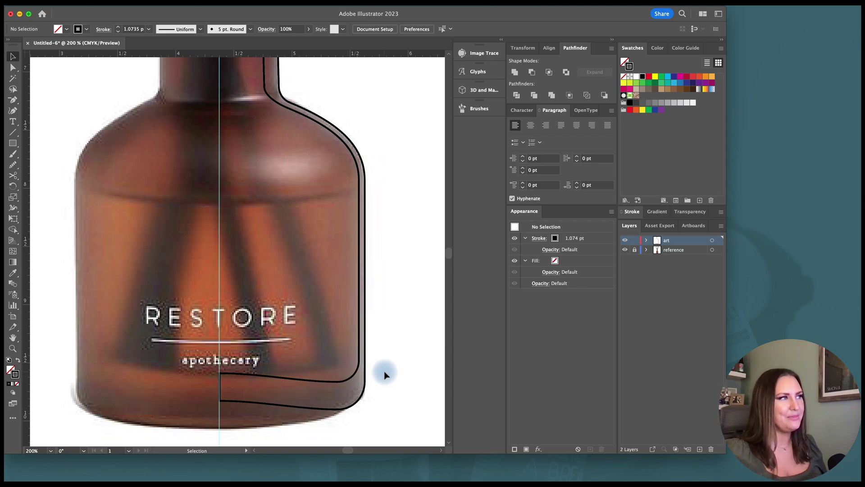
scroll(384, 372, "up", 10)
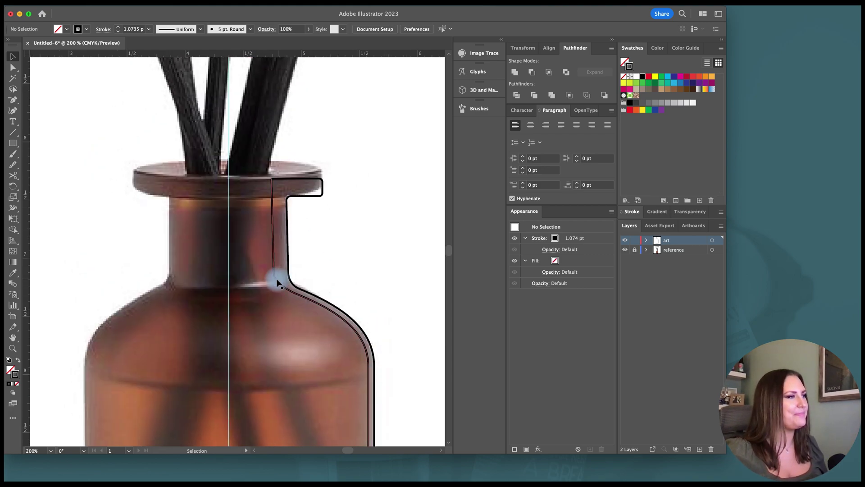
Smooth the outline along the bottle neck, right side and bottom curve with the Smooth tool.
left_click(277, 283)
scroll(277, 283, "up", 1, "alt")
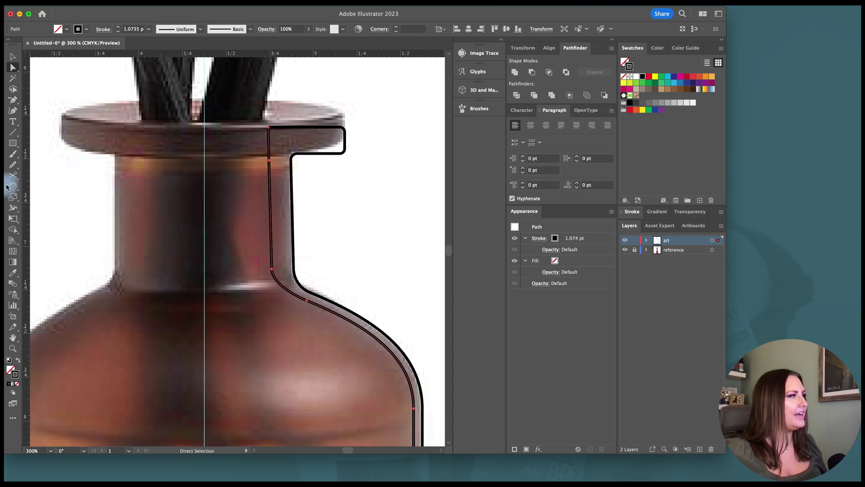
left_click(13, 165)
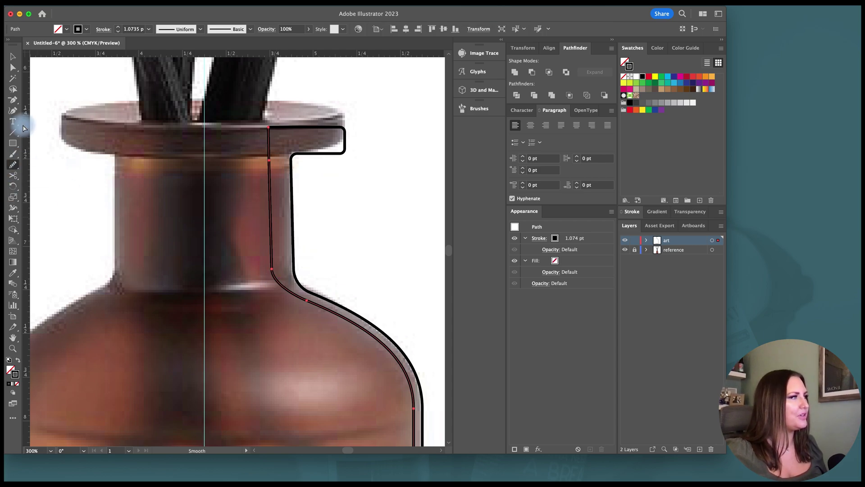
mouse_move(275, 259)
left_mouse_down()
mouse_move(324, 313)
mouse_move(299, 305)
mouse_move(249, 240)
mouse_move(272, 226)
mouse_move(287, 288)
mouse_move(300, 294)
mouse_move(269, 229)
mouse_move(269, 206)
mouse_move(269, 244)
mouse_move(316, 314)
mouse_move(293, 212)
mouse_move(272, 230)
mouse_move(274, 198)
mouse_move(273, 254)
mouse_move(297, 318)
mouse_move(347, 323)
mouse_move(424, 387)
left_mouse_up()
scroll(425, 387, "down", 4)
left_click_drag(380, 289, 408, 400)
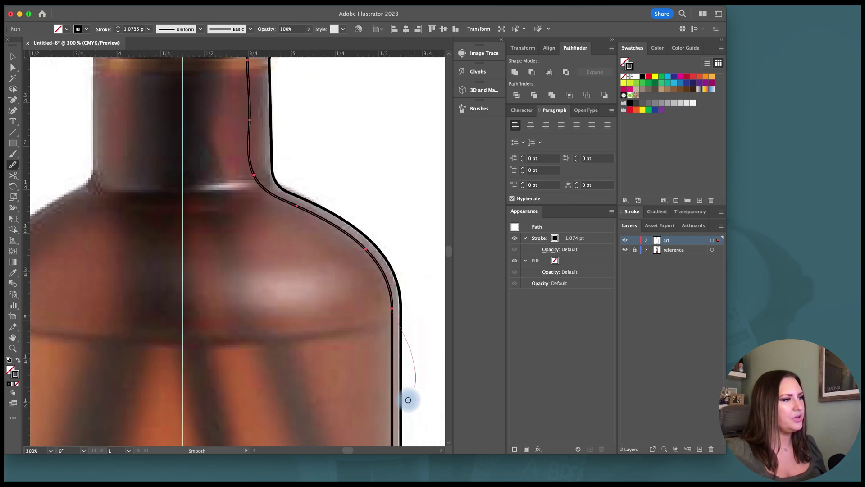
scroll(408, 400, "down", 6)
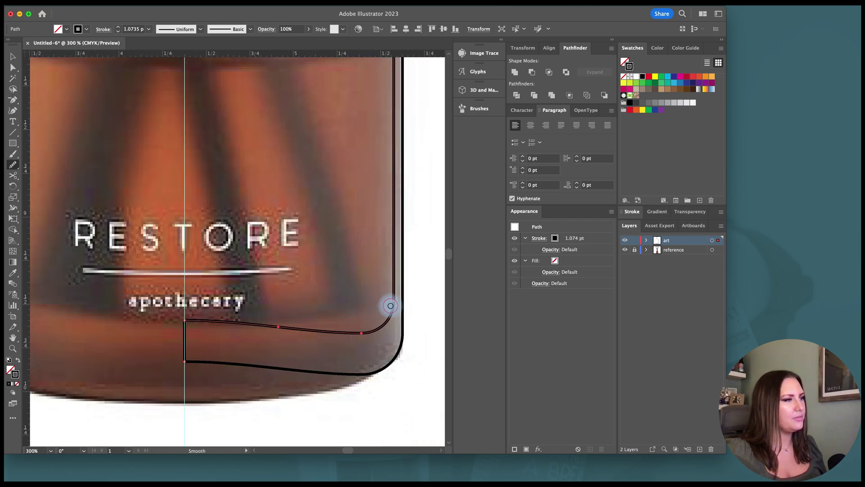
mouse_move(388, 305)
left_mouse_down()
mouse_move(258, 336)
mouse_move(365, 321)
mouse_move(390, 272)
left_mouse_up()
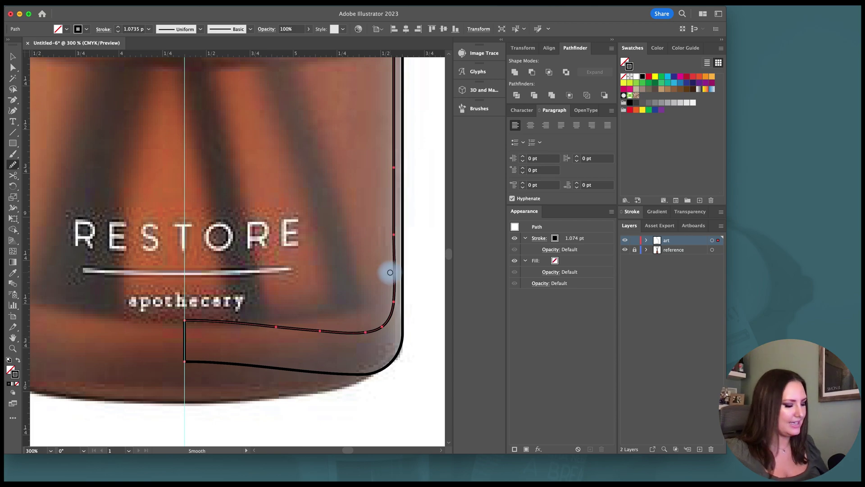
Select the bottle outline path and hide its bounding box.
key("v")
scroll(398, 267, "down", 2, "alt")
scroll(435, 258, "up", 8)
left_click(435, 258)
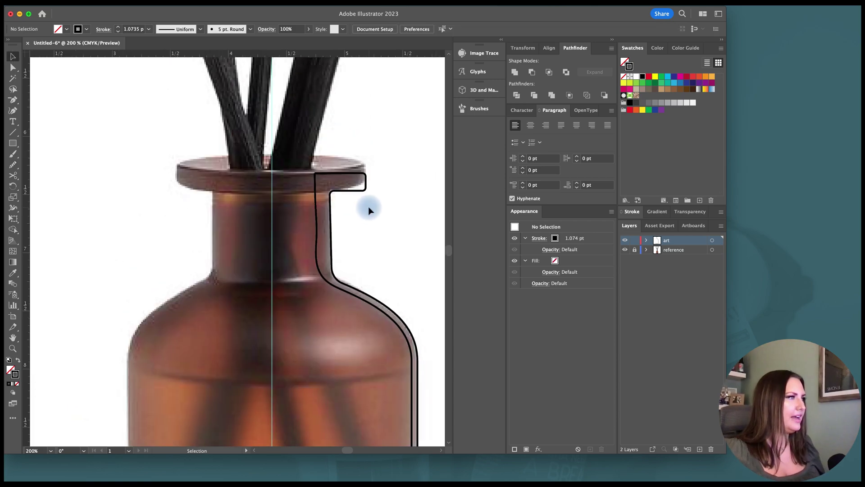
left_click(347, 171)
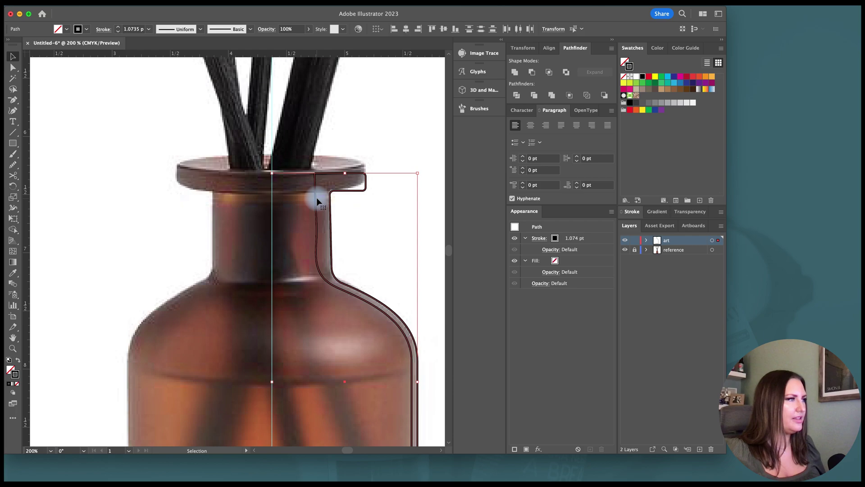
key("shift+super+b")
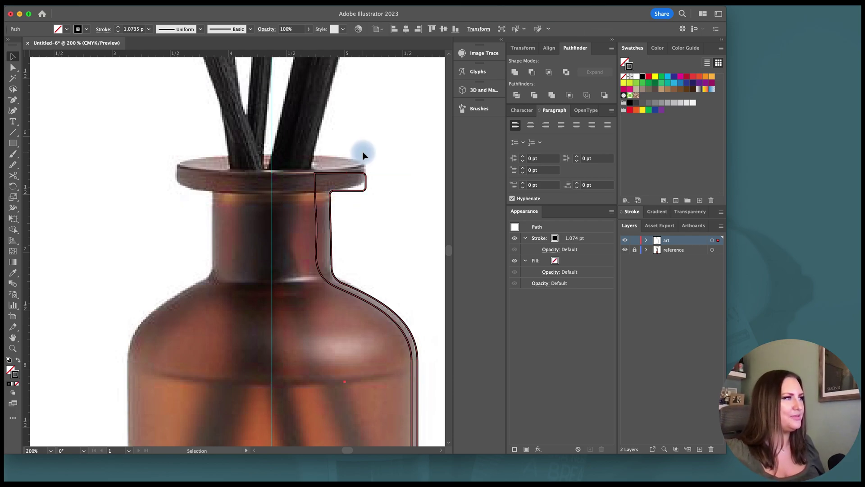
scroll(332, 180, "up", 1, "alt")
Round the neck-to-lip corner to about 0.12 in and nudge its top anchor down.
key("a")
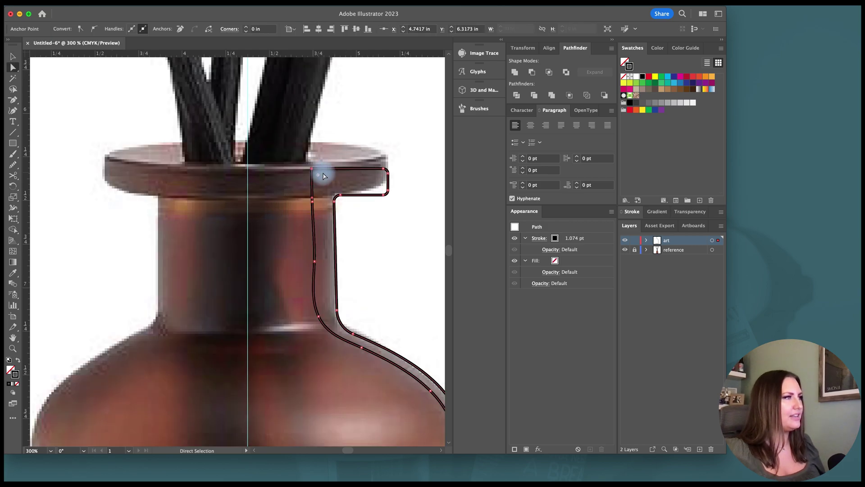
left_click_drag(319, 175, 340, 185)
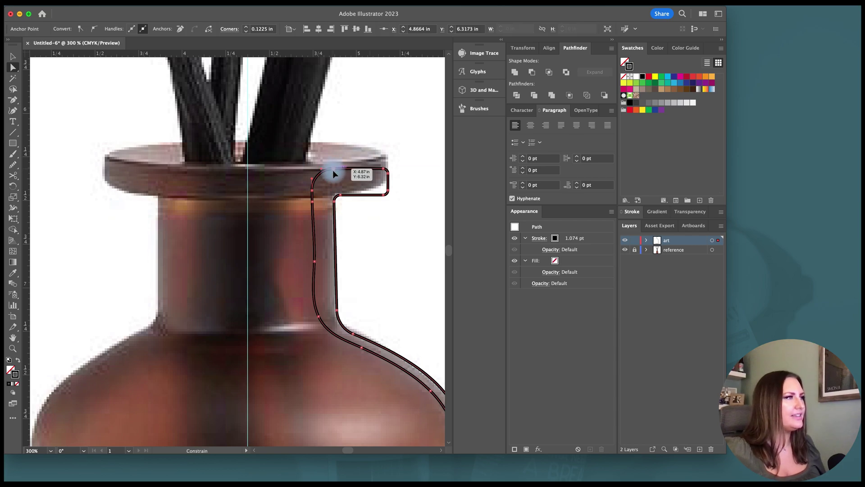
left_click_drag(333, 171, 315, 204)
left_click(314, 196)
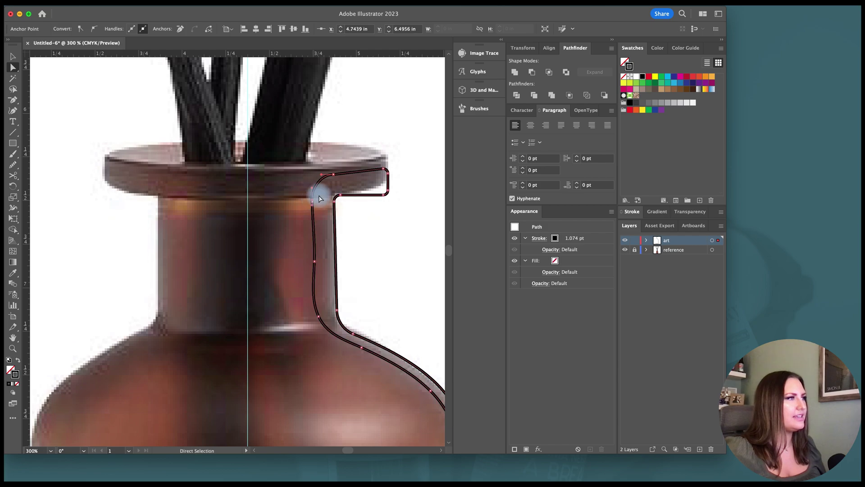
key("v")
key("super+shift+a")
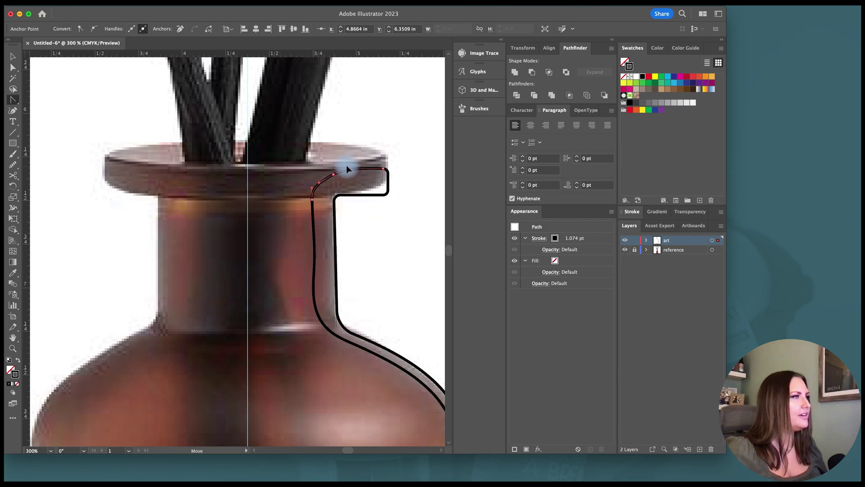
Draw a 0.12 in circle at the rightmost reed's tip.
key("super+0")
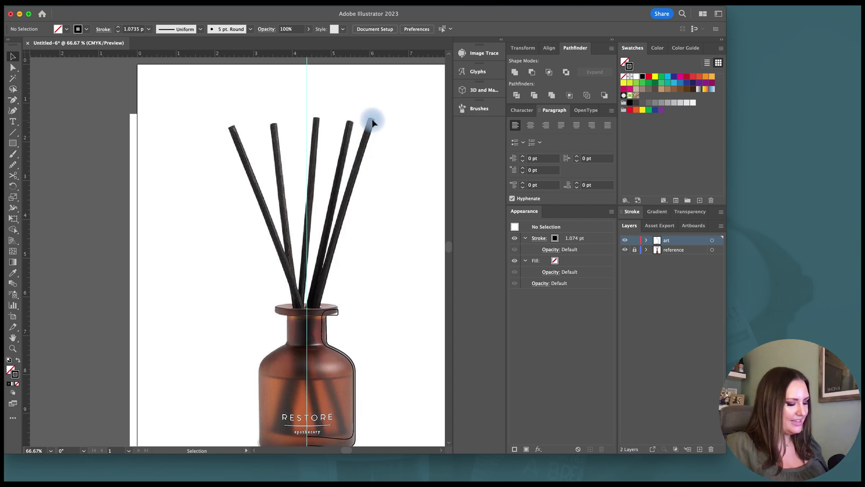
scroll(372, 120, "up", 6, "alt")
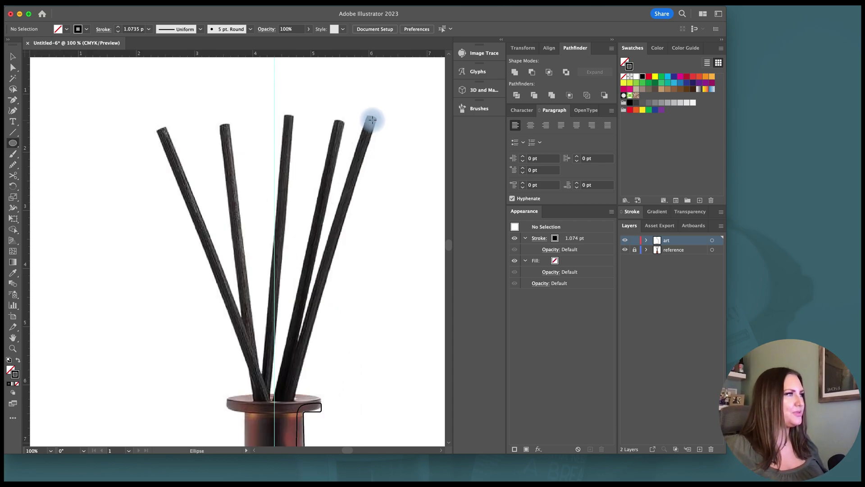
left_click_drag(366, 130, 376, 132, "alt+shift")
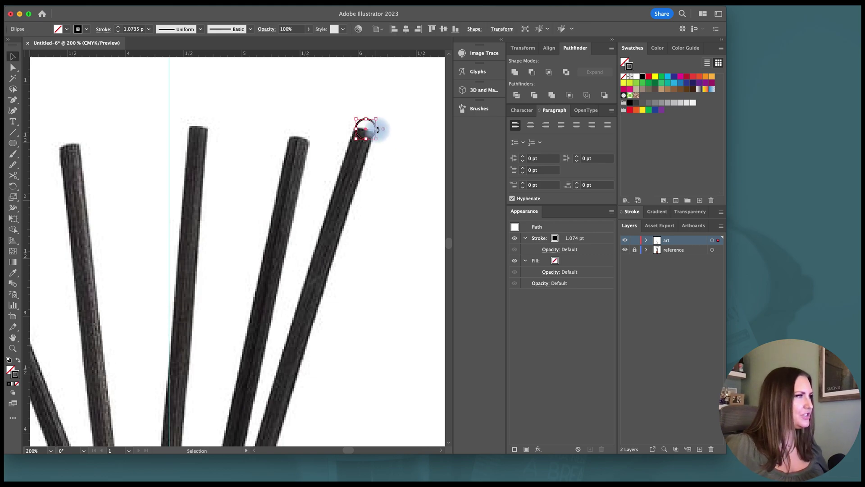
scroll(426, 164, "down", 2, "alt")
key("v")
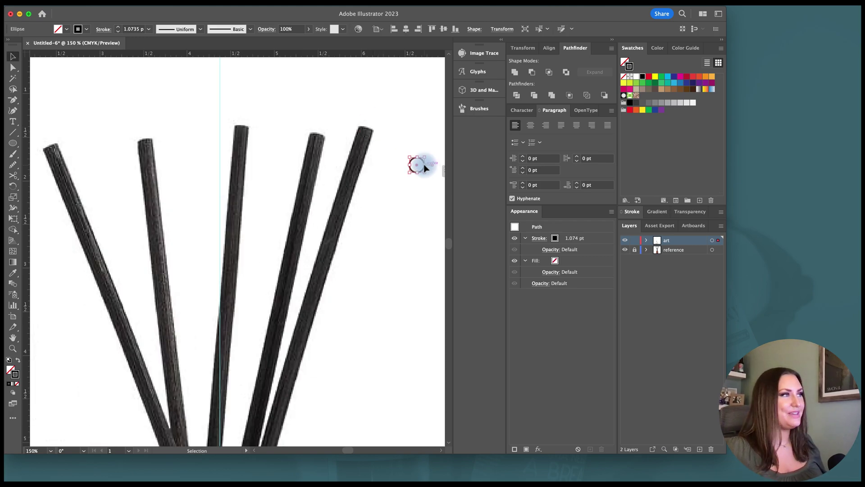
scroll(423, 164, "down", 2, "alt")
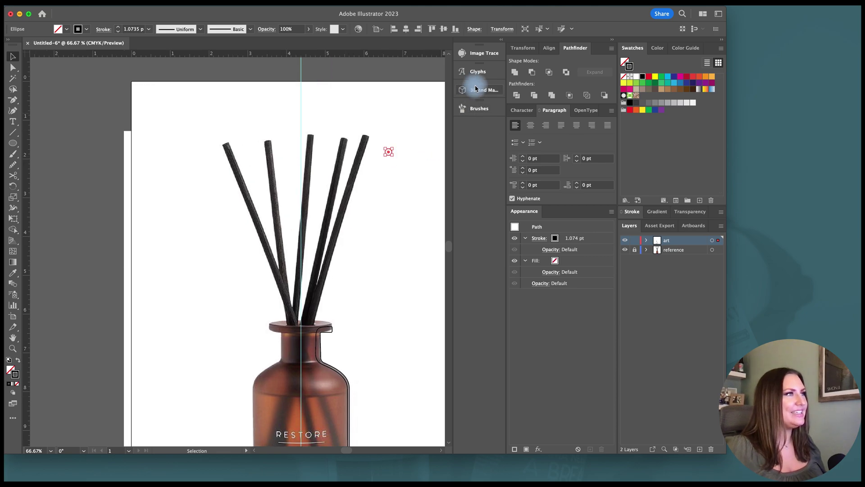
Extrude the small circle in 3D into a long stick and rotate it upright around Y.
left_click(473, 93)
scroll(279, 179, "right", 2)
scroll(279, 179, "right", 3)
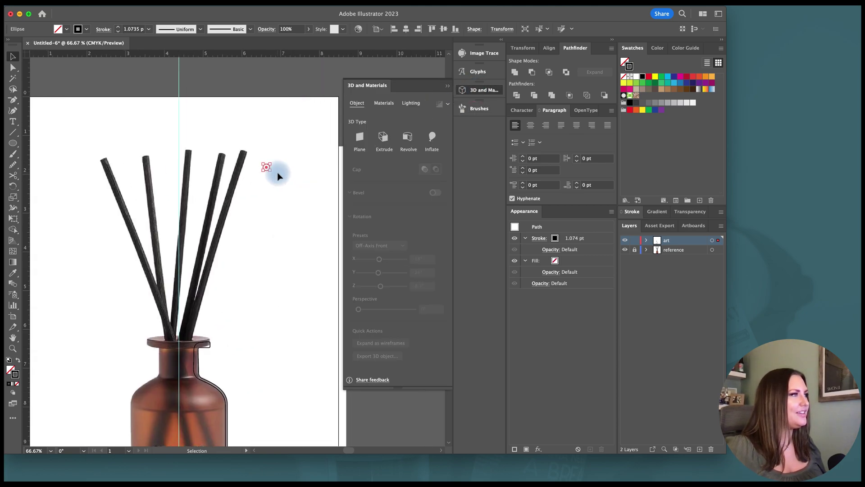
left_click(384, 138)
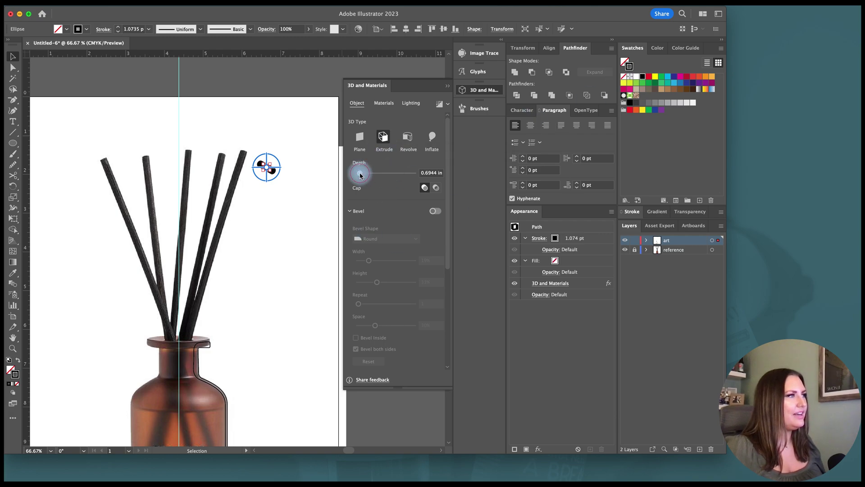
left_click_drag(360, 176, 372, 177)
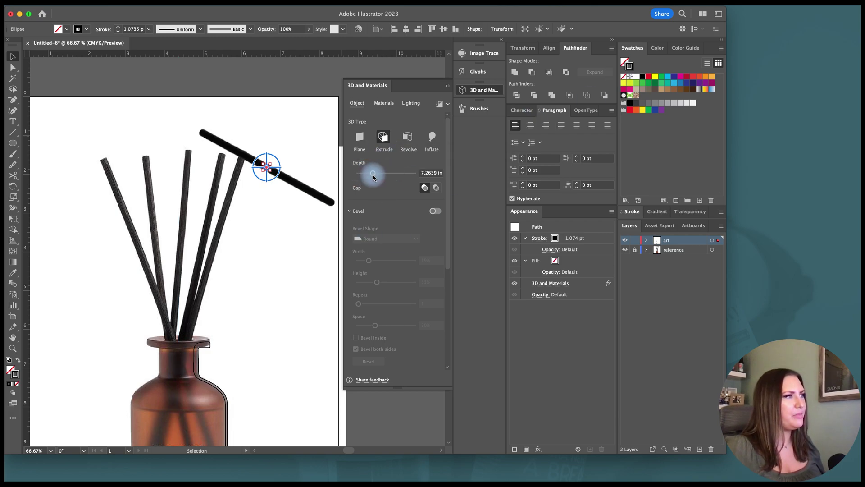
left_click_drag(448, 248, 453, 337)
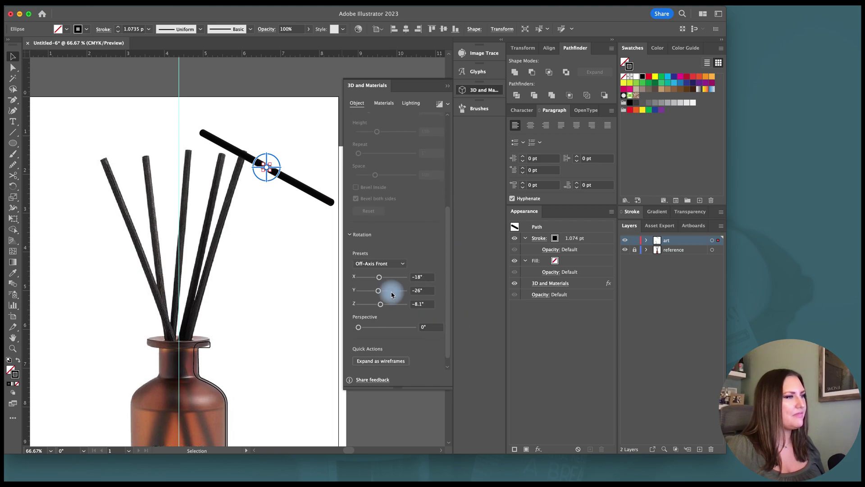
left_click_drag(378, 291, 393, 277)
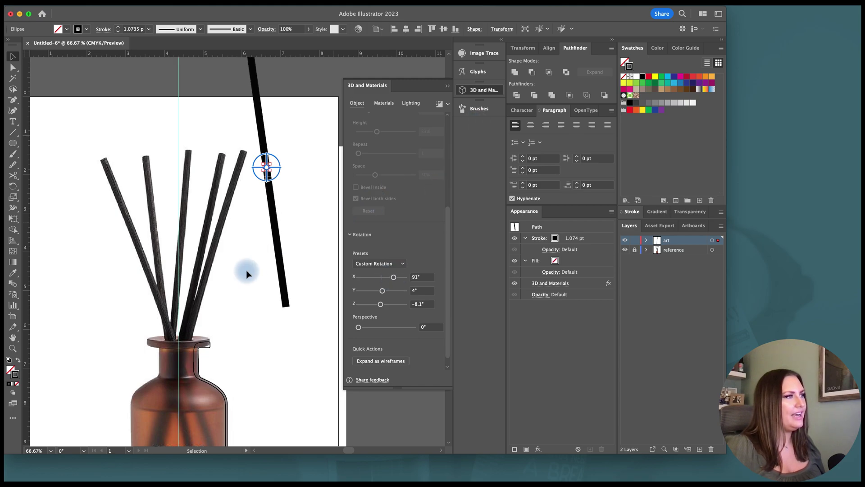
scroll(265, 319, "up", 2)
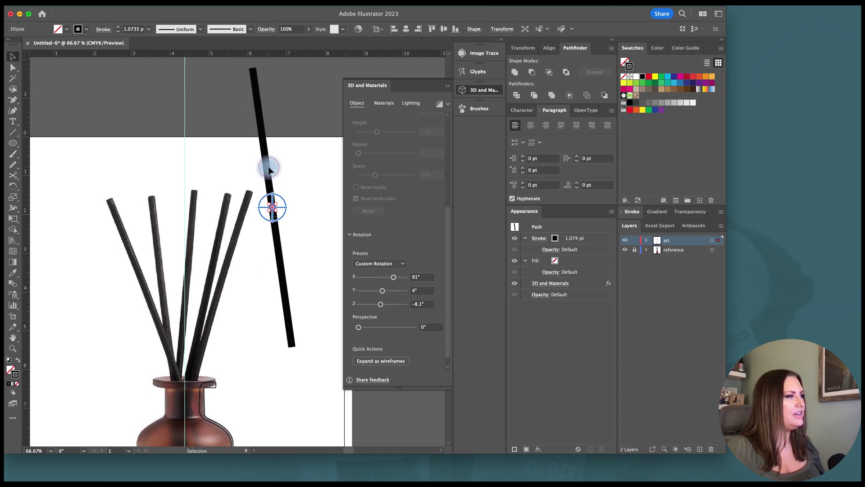
Compare the reed against the bottle, set its depth to 8.5 in, and move it right.
left_click_drag(267, 167, 152, 298)
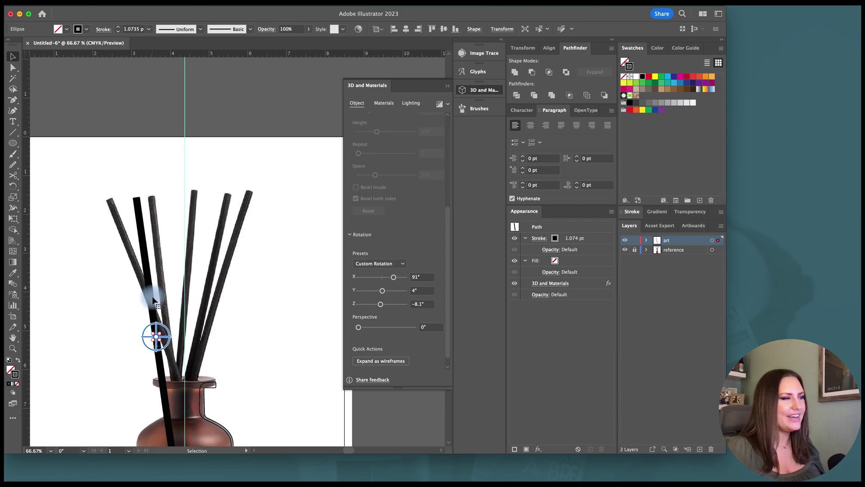
scroll(243, 325, "down", 4)
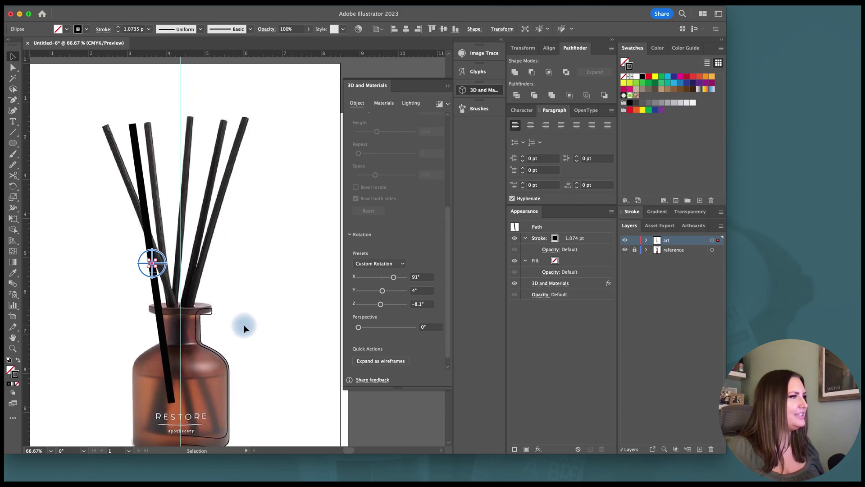
left_click_drag(449, 224, 452, 132)
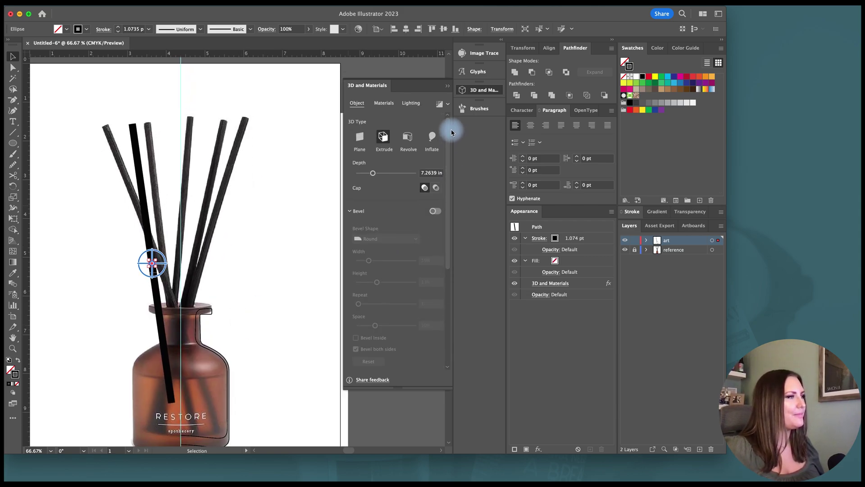
left_click_drag(374, 176, 376, 177)
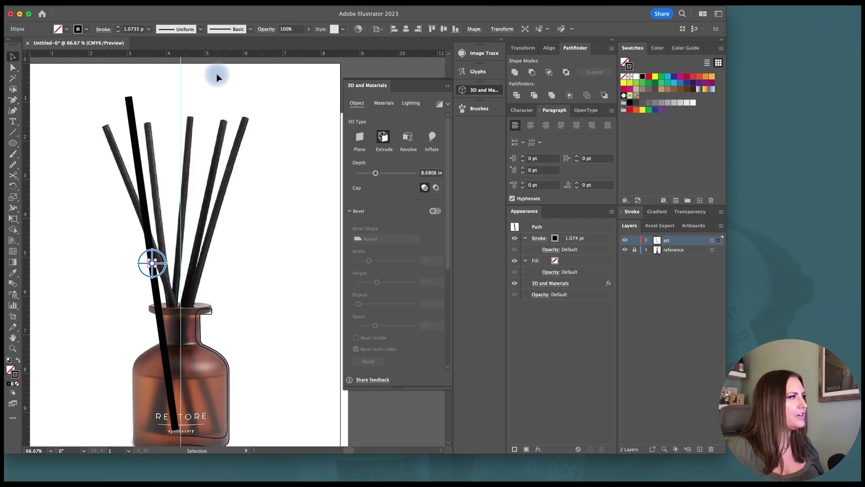
left_click(428, 175)
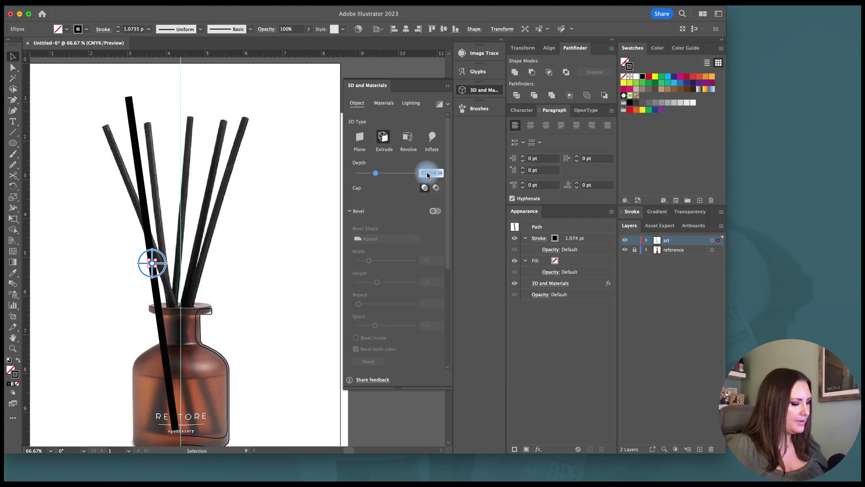
type("8.5")
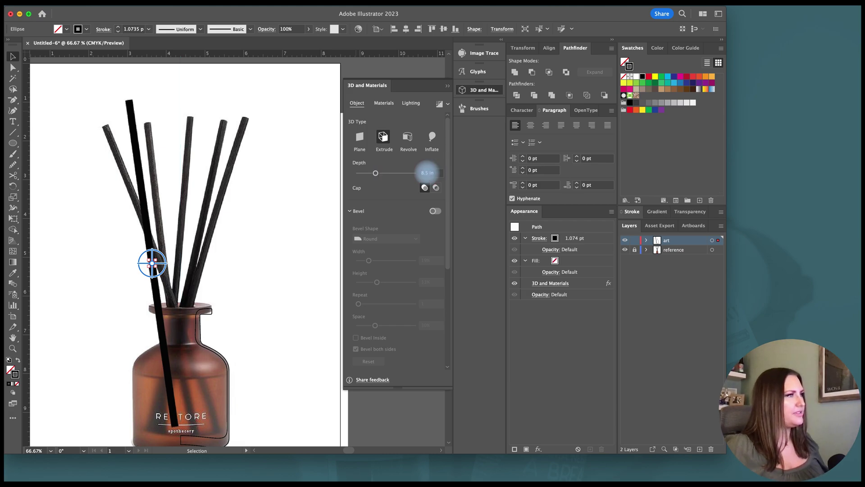
left_click_drag(145, 209, 298, 210)
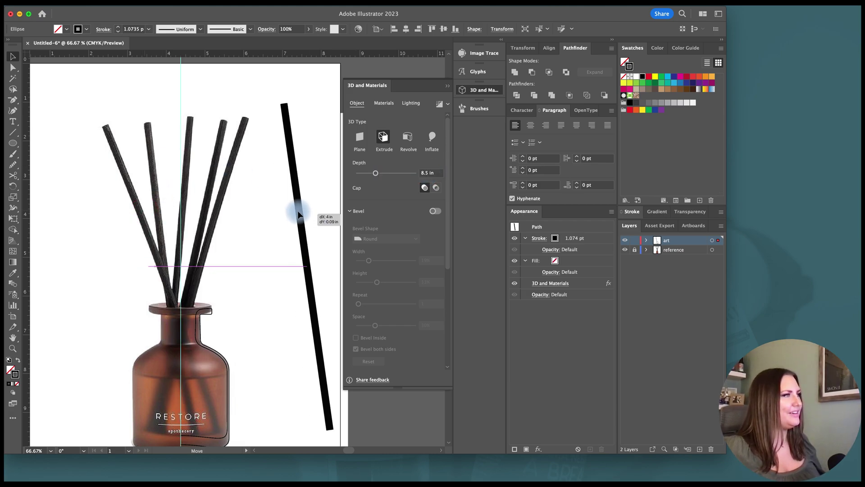
scroll(300, 213, "down", 1)
scroll(299, 210, "down", 3)
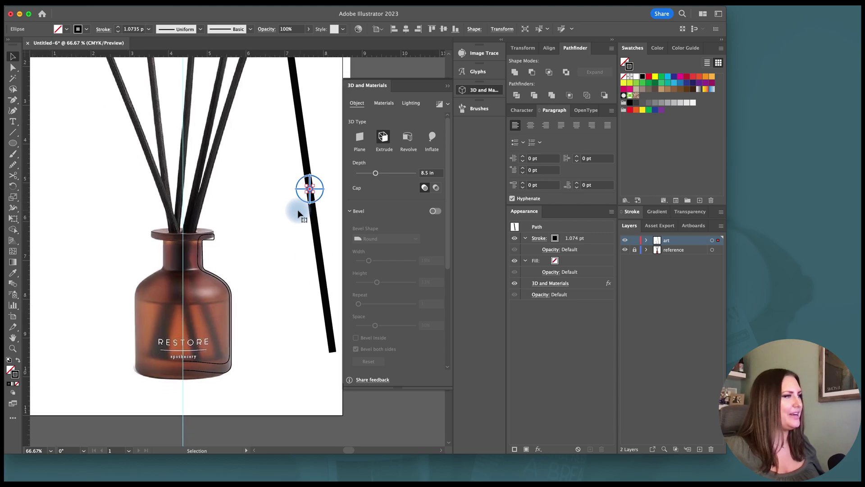
Fill the half-bottle outline with the photo's sampled brown and revolve it into a 3D jar.
left_click(217, 279)
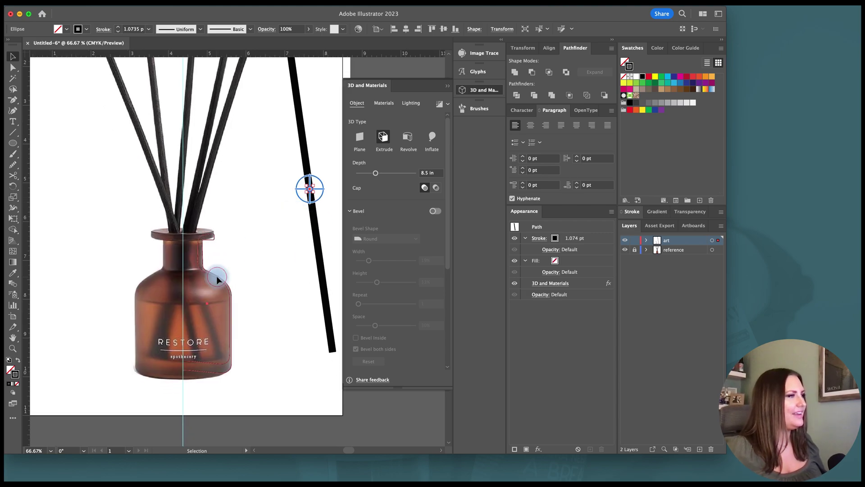
left_click(17, 360)
left_click(10, 370)
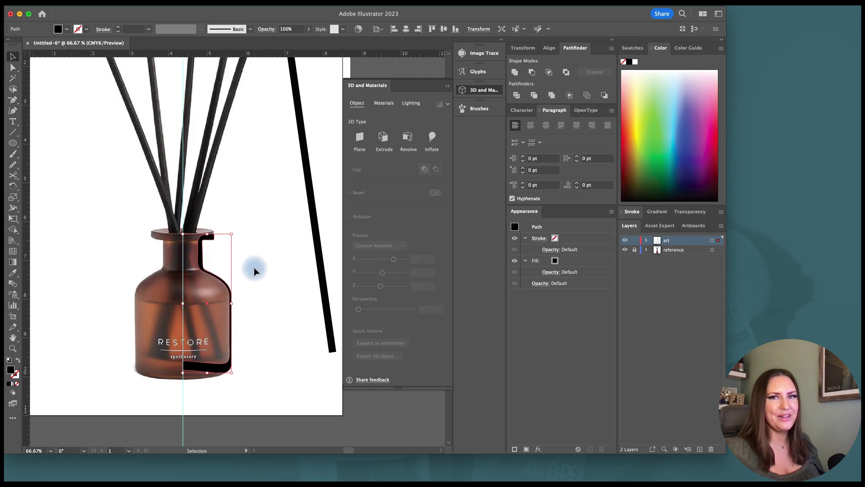
key("i")
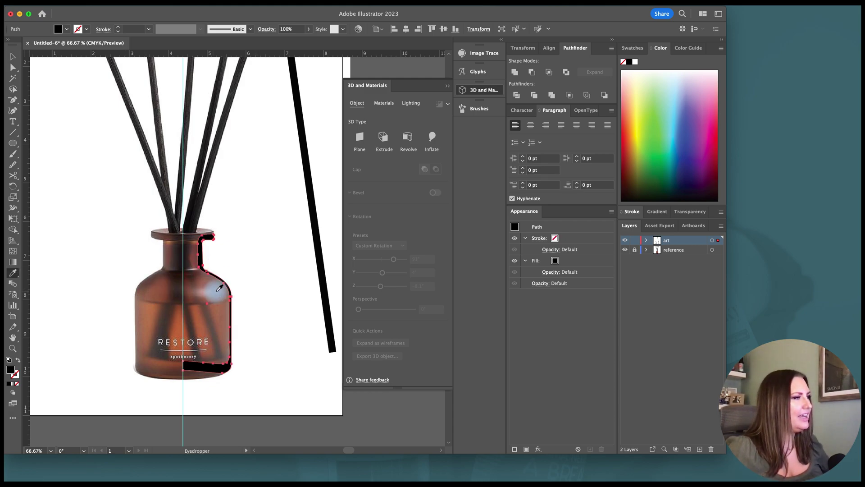
left_click(222, 295)
key("v")
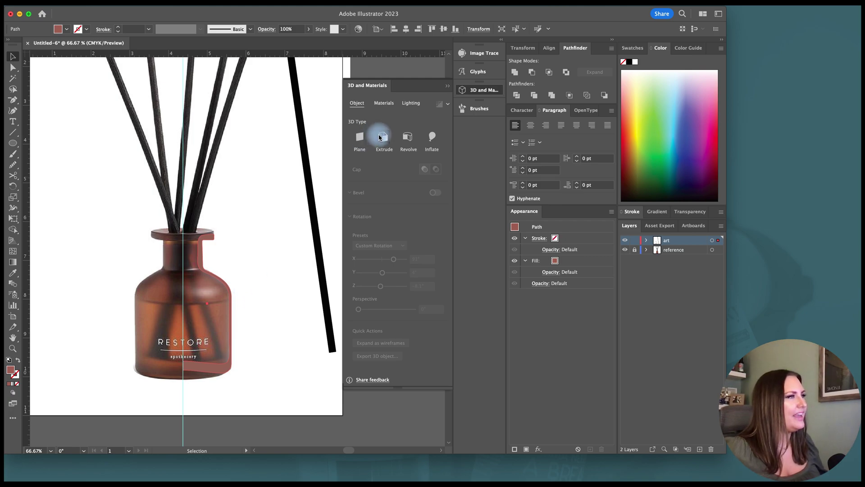
left_click(406, 137)
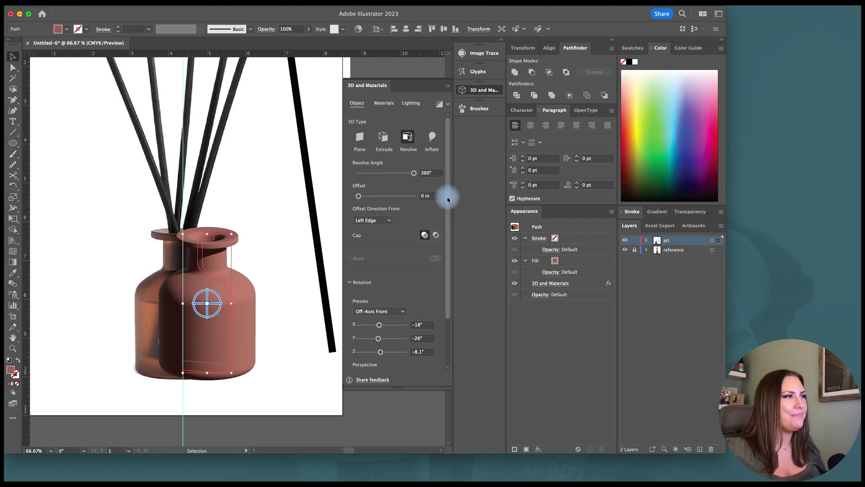
left_click_drag(448, 201, 449, 257)
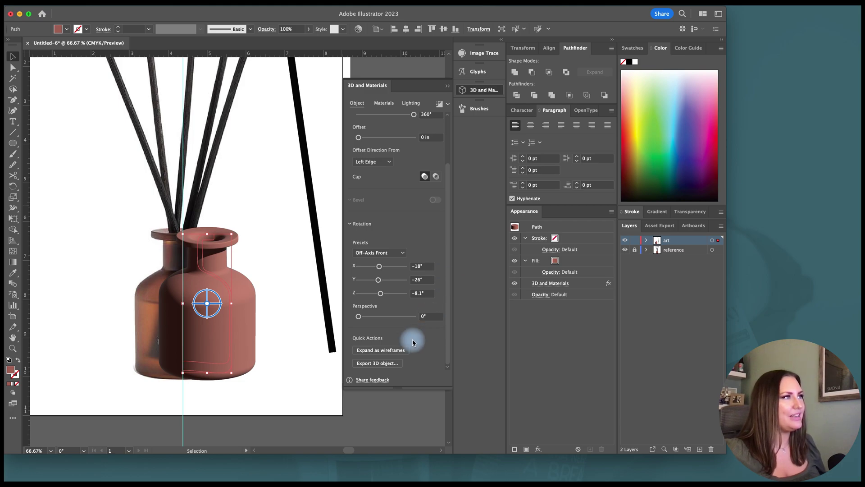
Add the 3D jar and the black reed as 3D export assets.
left_click(378, 365)
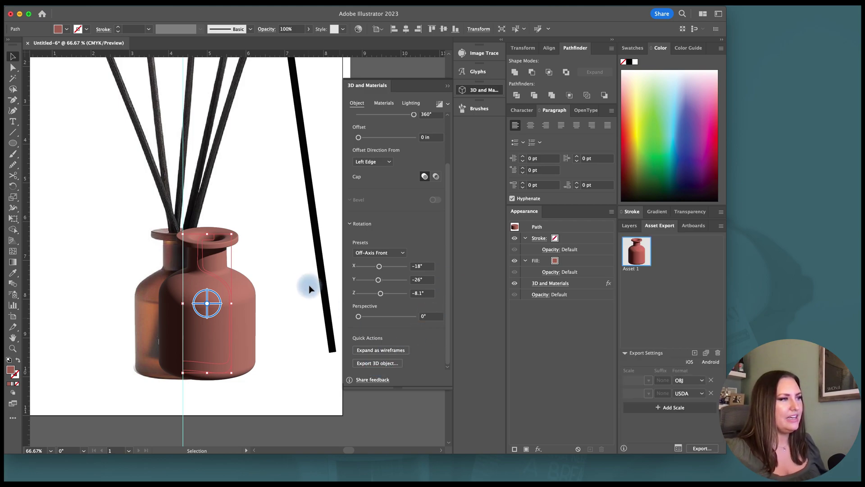
left_click(321, 291)
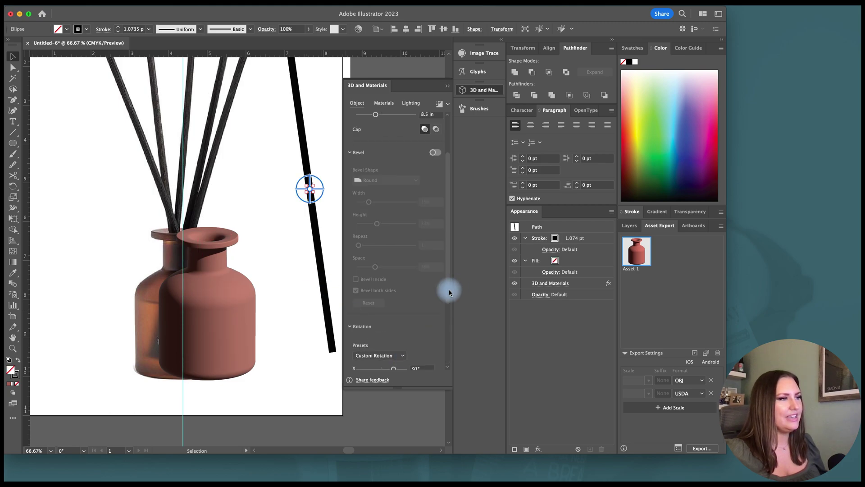
scroll(448, 290, "down", 3)
left_click(449, 338)
left_click(383, 363)
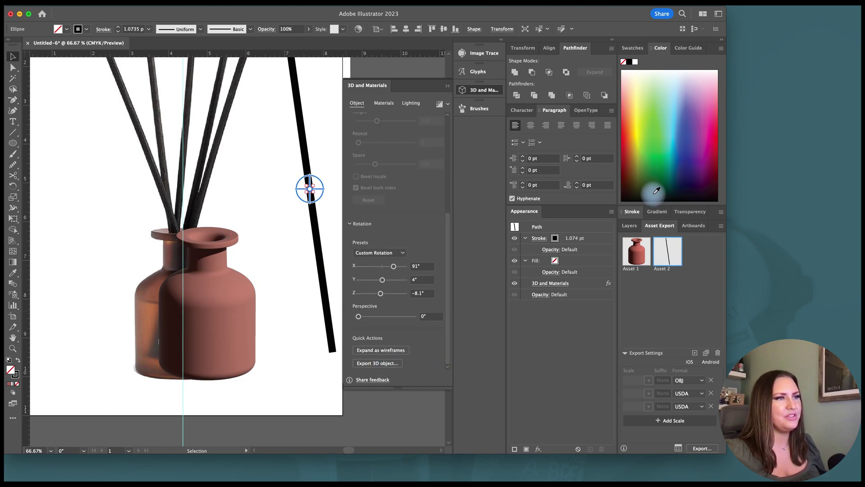
left_click(663, 269)
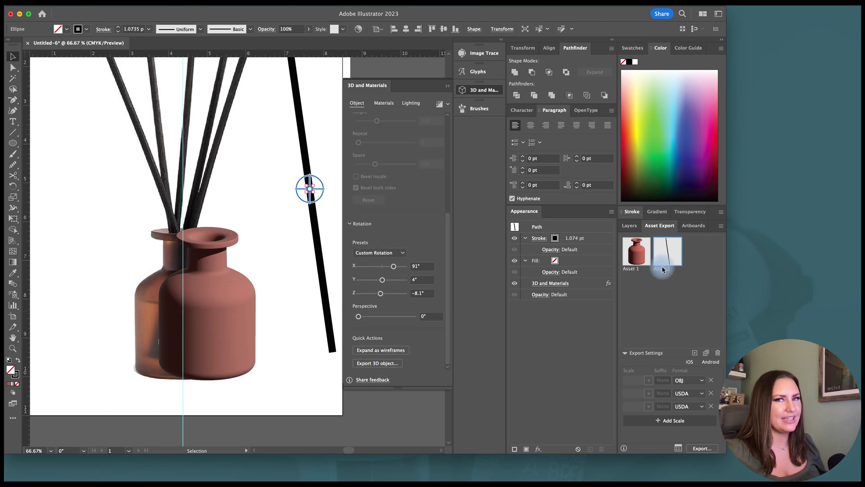
Rename the two export assets Jar and straw.
double_click(635, 270)
type("Jar")
key("Return")
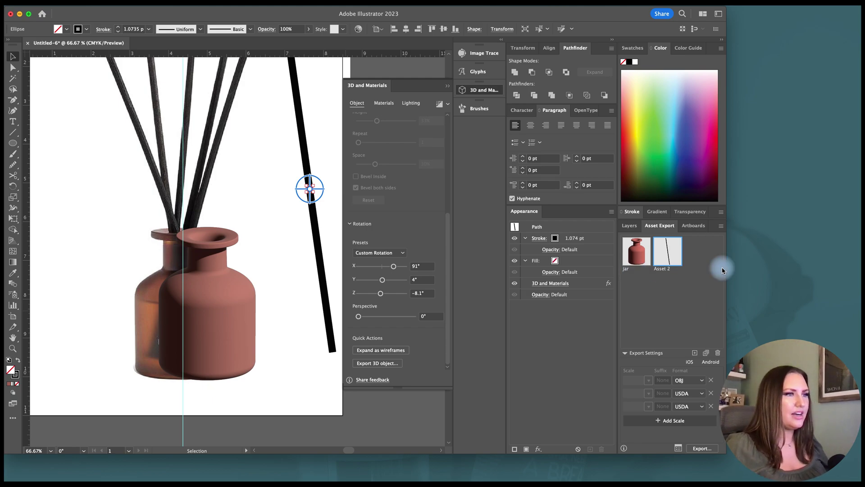
double_click(662, 271)
type("straw")
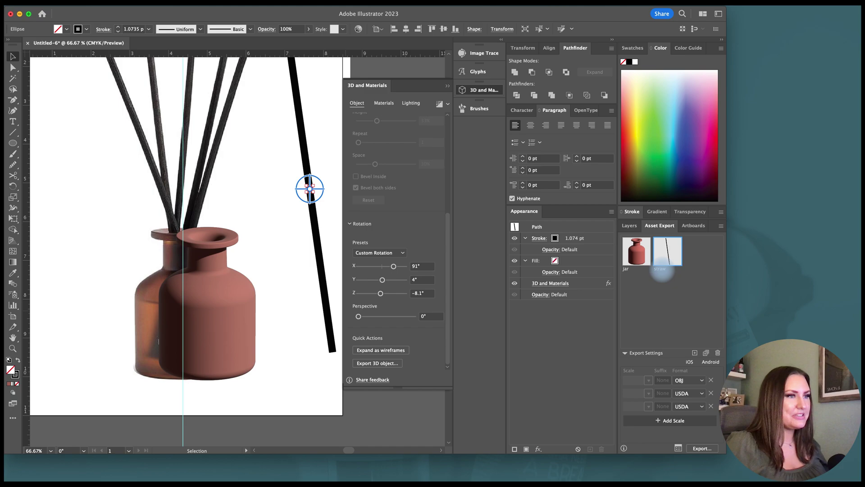
key("Return")
Remove both USDA formats, keeping OBJ, and export the jar and straw assets.
left_click(633, 256, "shift")
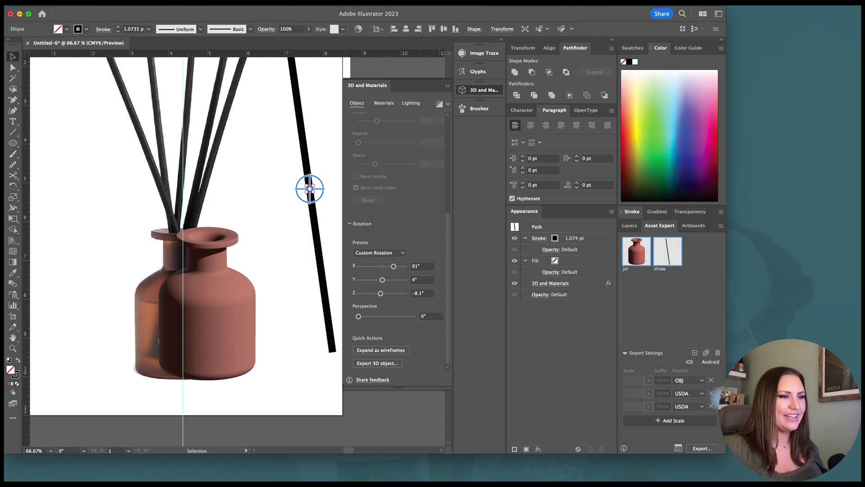
left_click(711, 393)
left_click(711, 393)
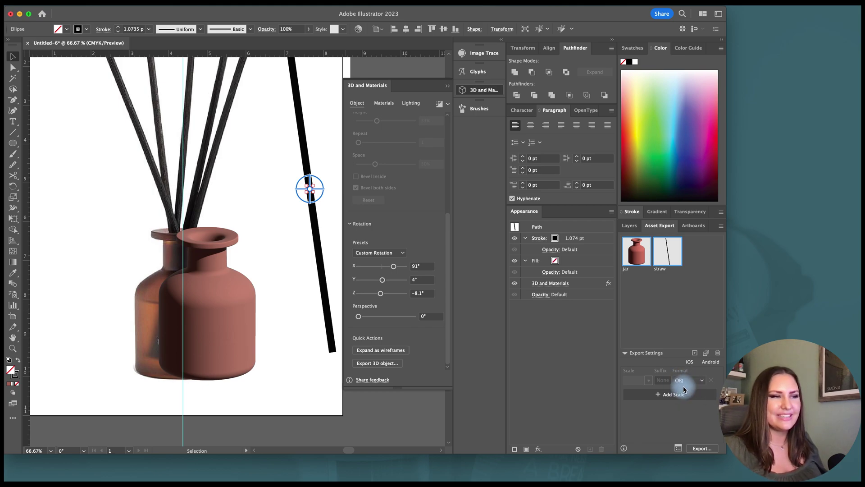
left_click(700, 449)
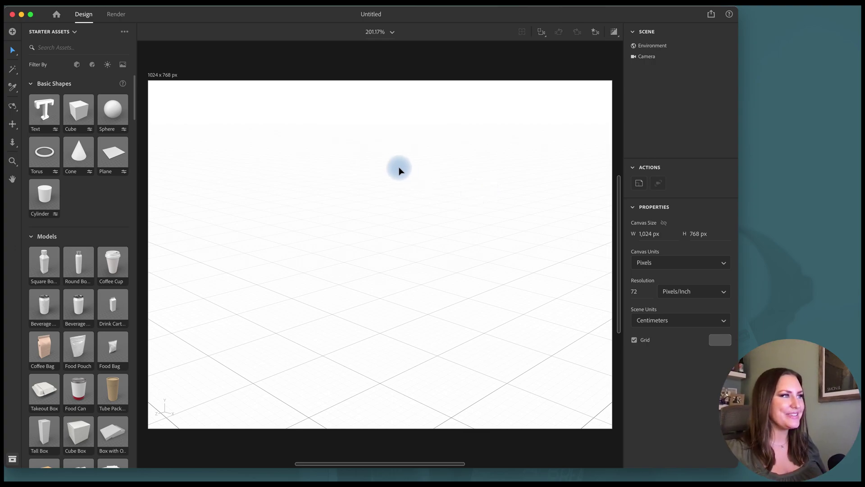
Zoom to 100%, enlarge the canvas to about 2005 × 1504 px, and set 300 ppi resolution.
left_click(393, 36)
left_click(368, 106)
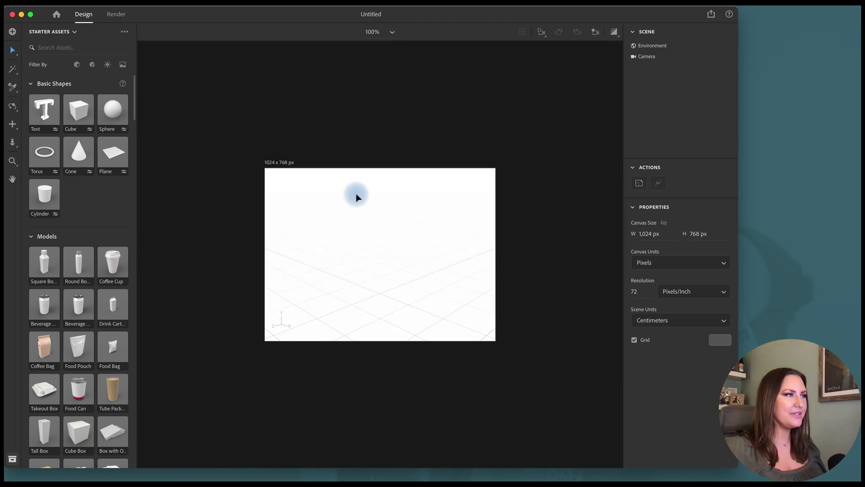
left_click(285, 167)
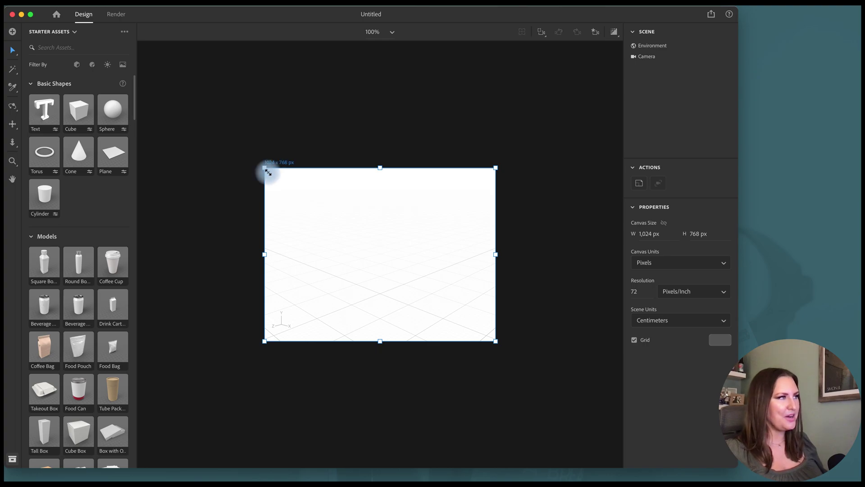
left_click_drag(265, 169, 154, 85)
left_click(641, 294)
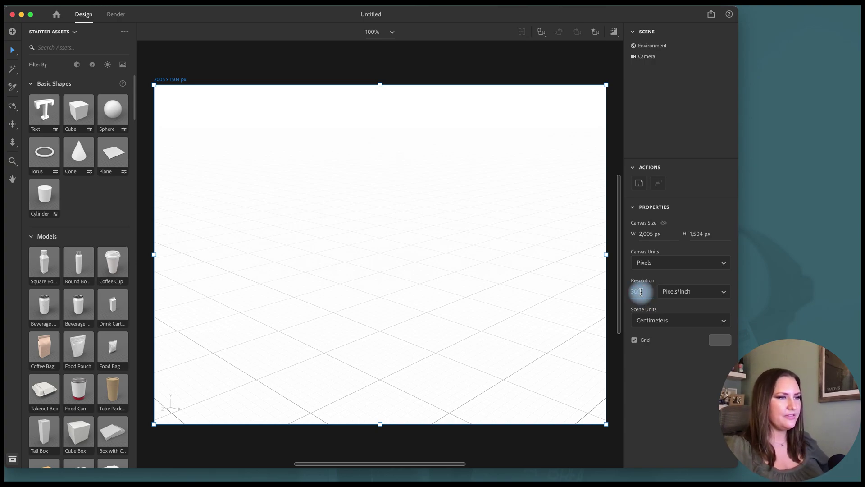
key("Return")
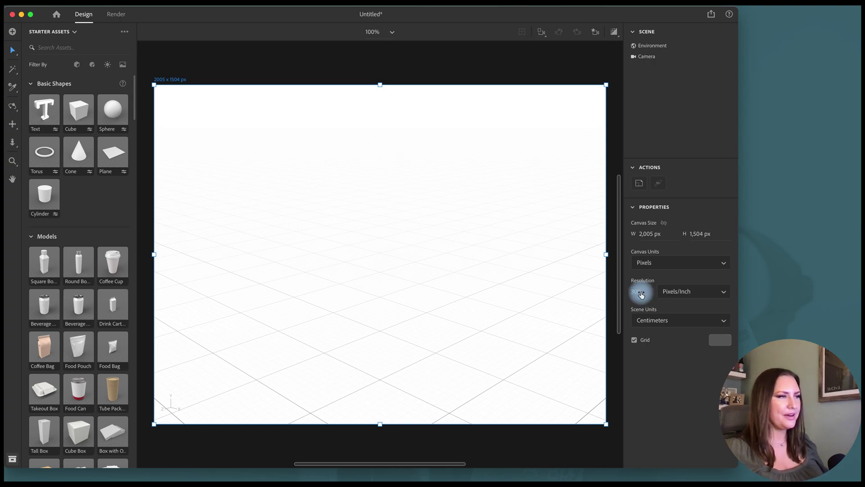
left_click(612, 271)
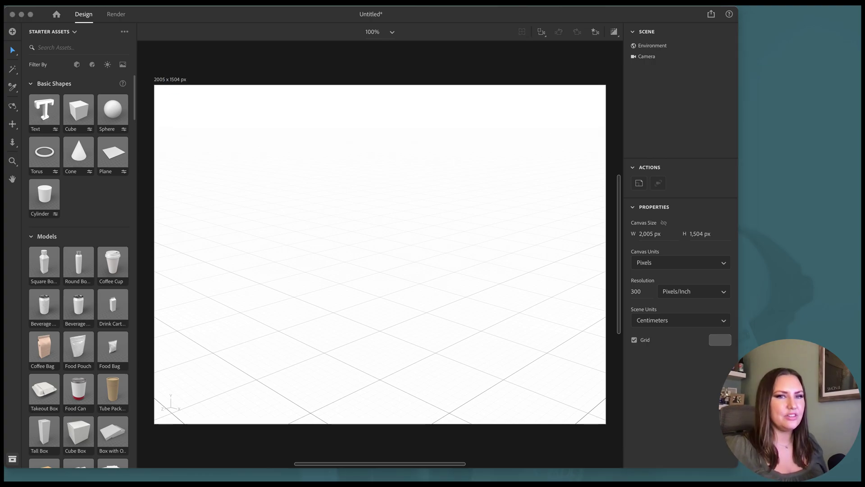
Import the bottle and rod models, then stand the rod upright inside the bottle's neck.
left_click_drag(786, 139, 438, 346)
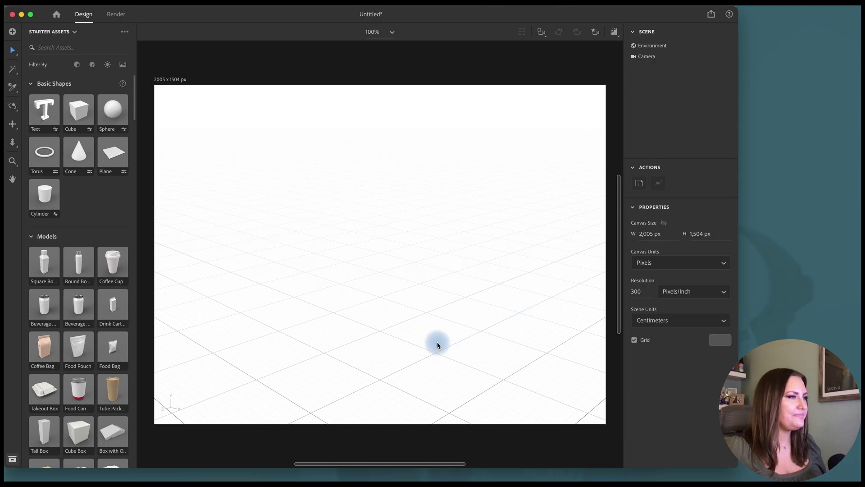
mouse_move(405, 305)
left_mouse_down()
mouse_move(388, 319)
mouse_move(399, 318)
left_mouse_up()
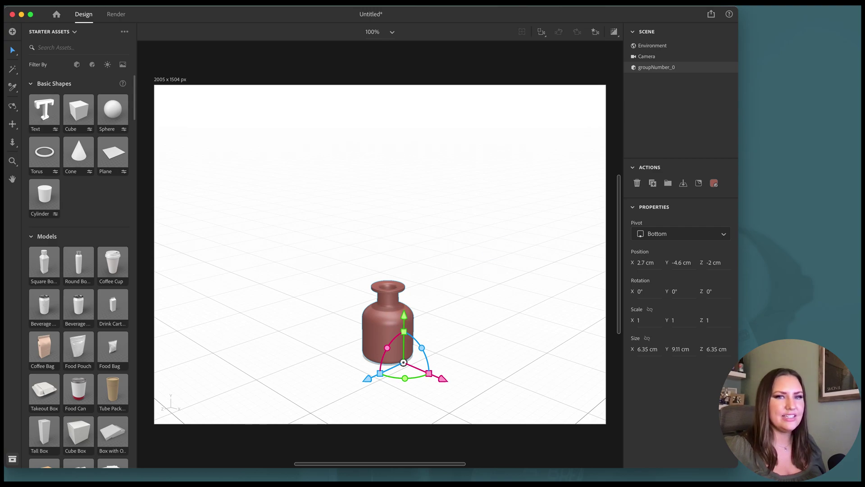
left_click_drag(842, 176, 520, 364)
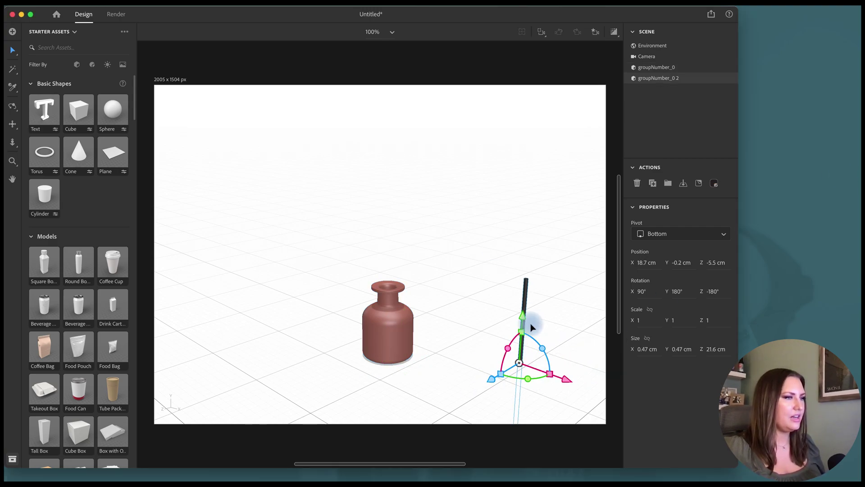
left_click_drag(522, 353, 386, 346)
left_click_drag(385, 312, 386, 212)
Apply the Glass material to the bottle.
left_click(480, 285)
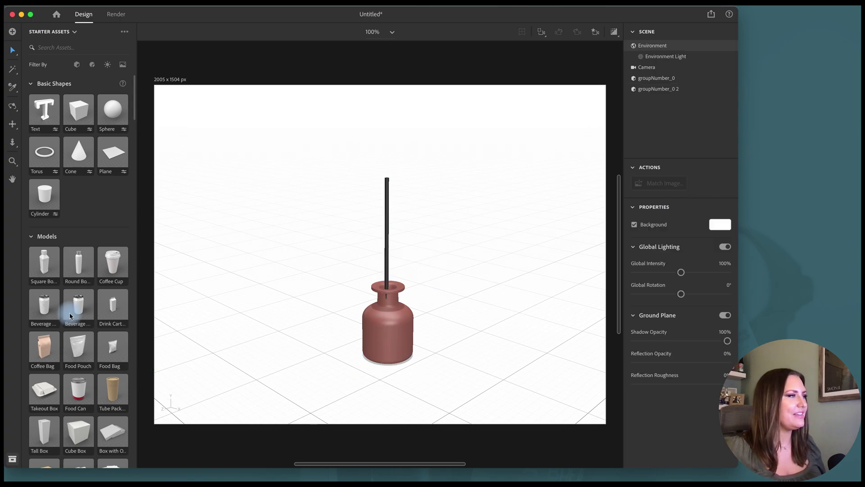
scroll(70, 315, "down", 10)
scroll(70, 315, "down", 12)
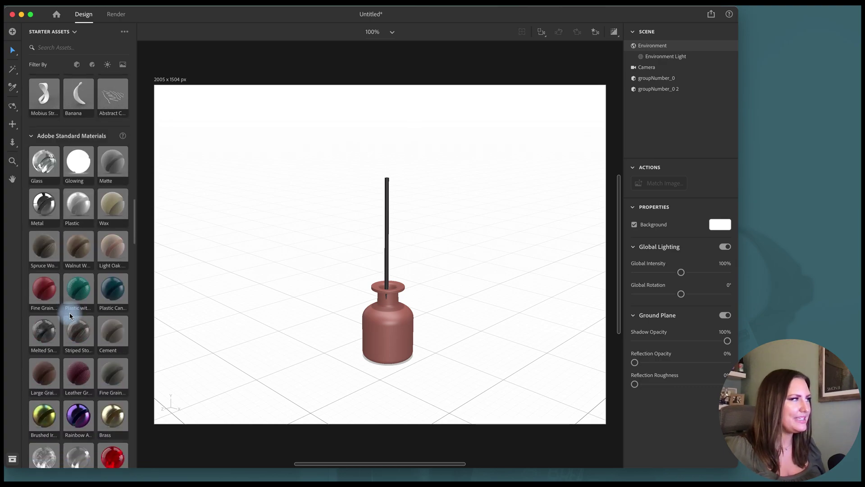
scroll(70, 316, "down", 2)
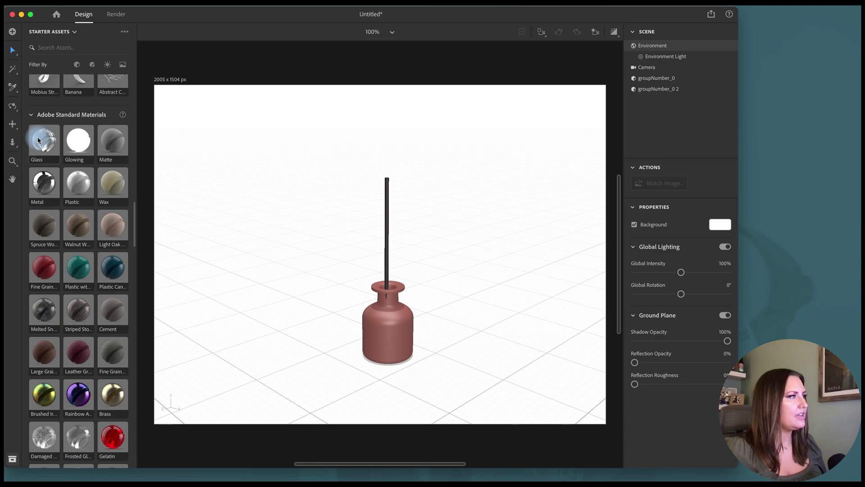
left_click_drag(38, 140, 384, 328)
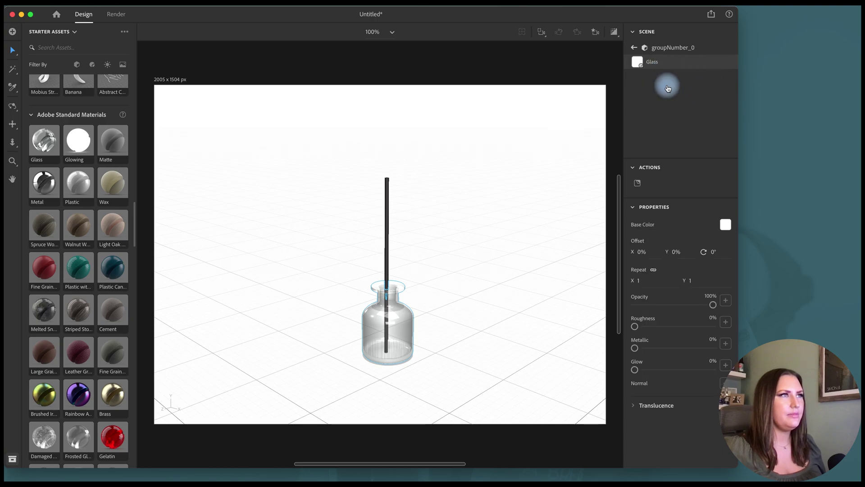
Rename the bottle model jar and the rod model straw in the Scene list.
left_click(632, 49)
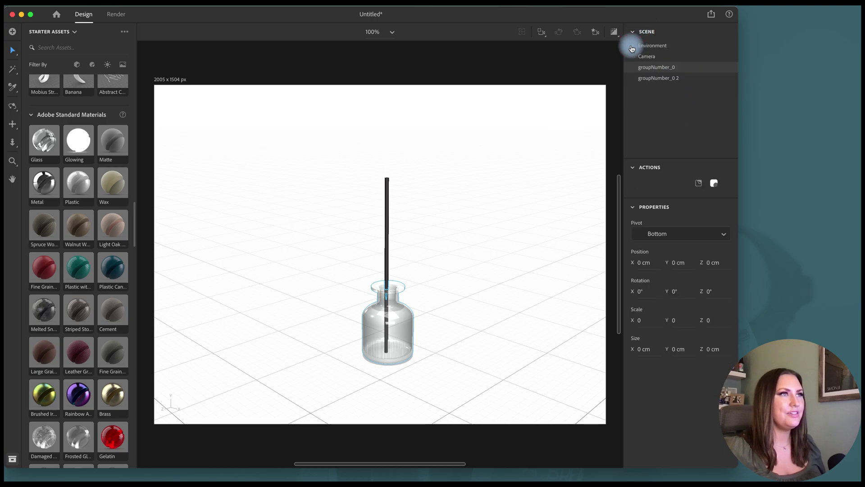
double_click(661, 67)
key("BackSpace")
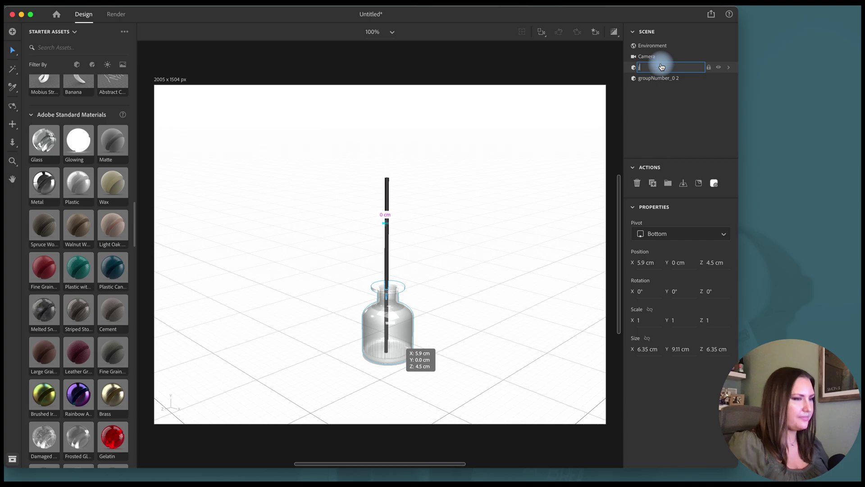
type("jar")
key("Return")
double_click(652, 80)
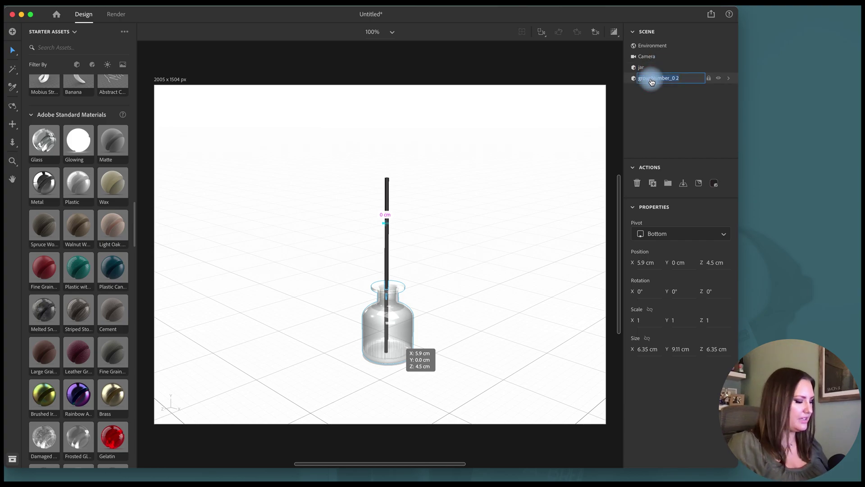
type("straw")
left_click(662, 67)
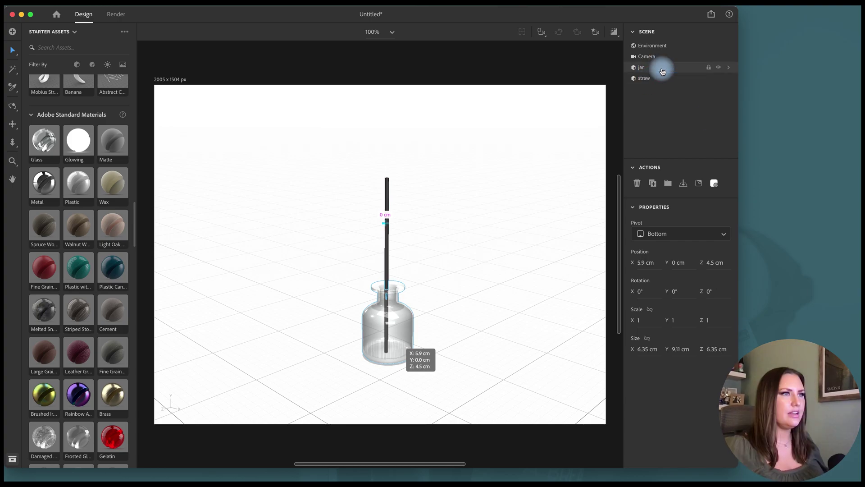
Open the jar glass's base colour and read the jar's fill colour in Illustrator.
left_click(713, 183)
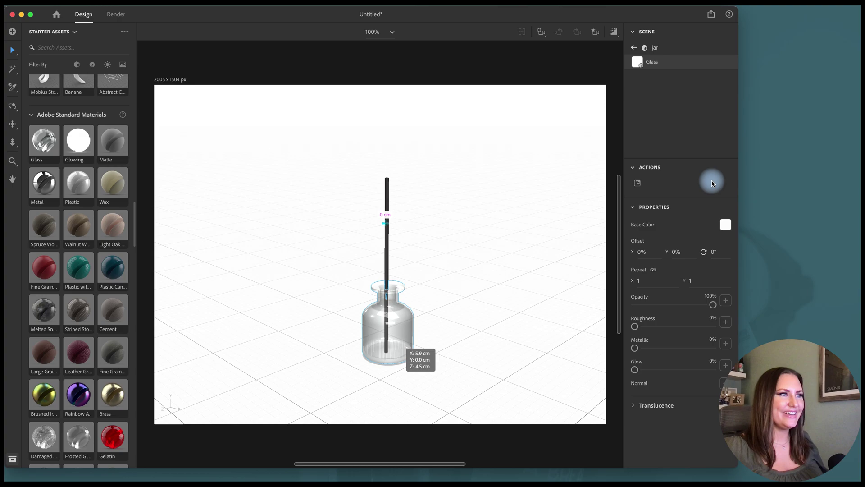
left_click(725, 225)
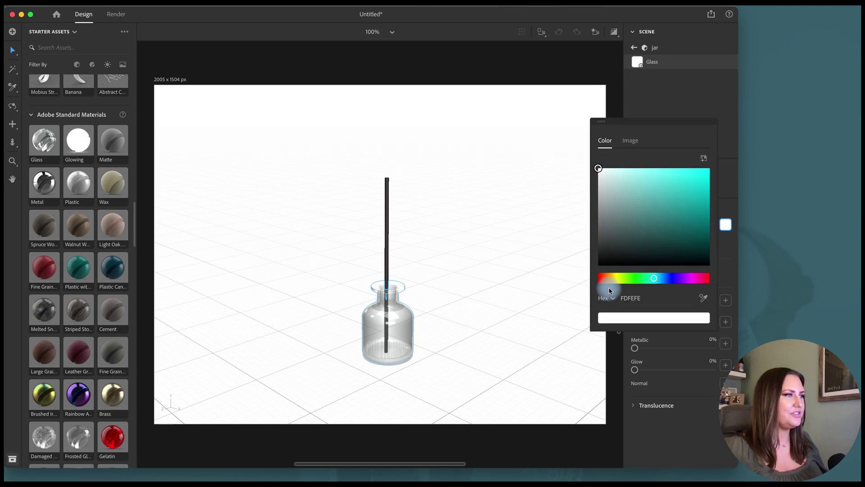
key("super+Tab")
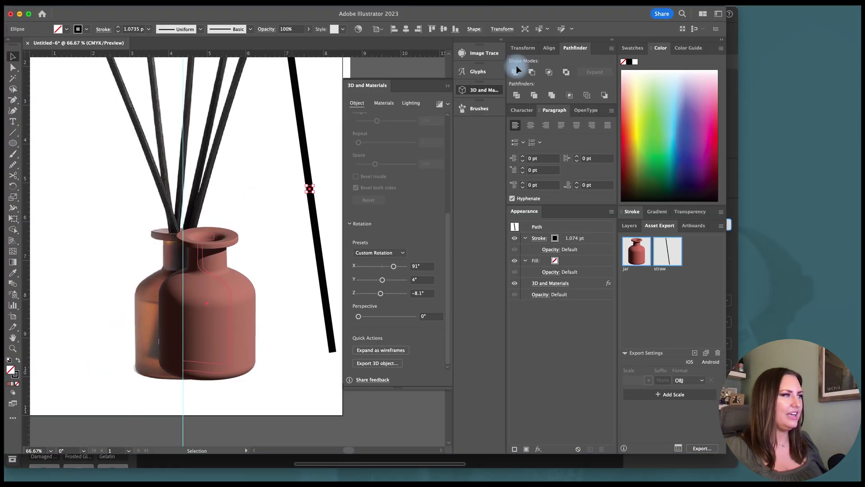
left_click(633, 48)
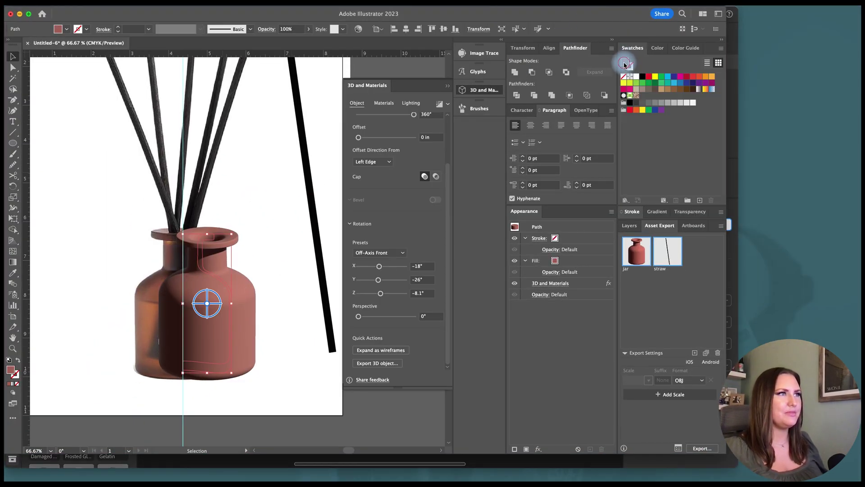
double_click(624, 65)
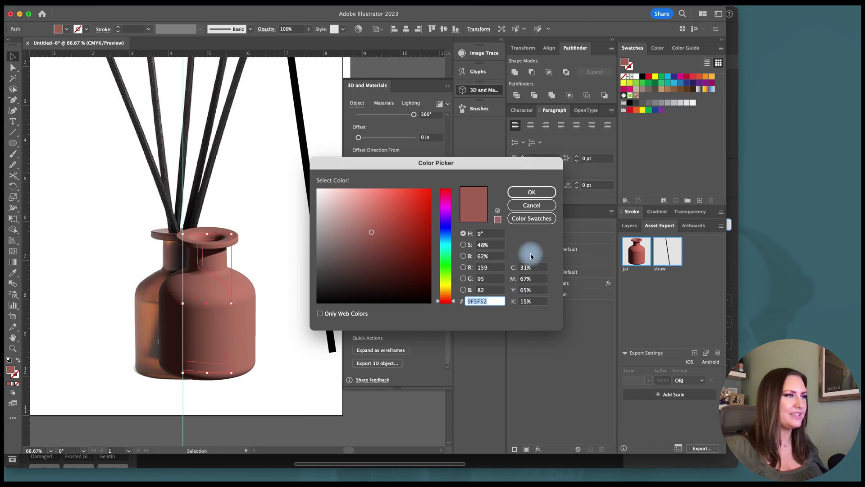
left_click(531, 192)
Paste 9F5F52 as the jar glass's base colour, set roughness to 51%, and preview the render.
left_click(737, 179)
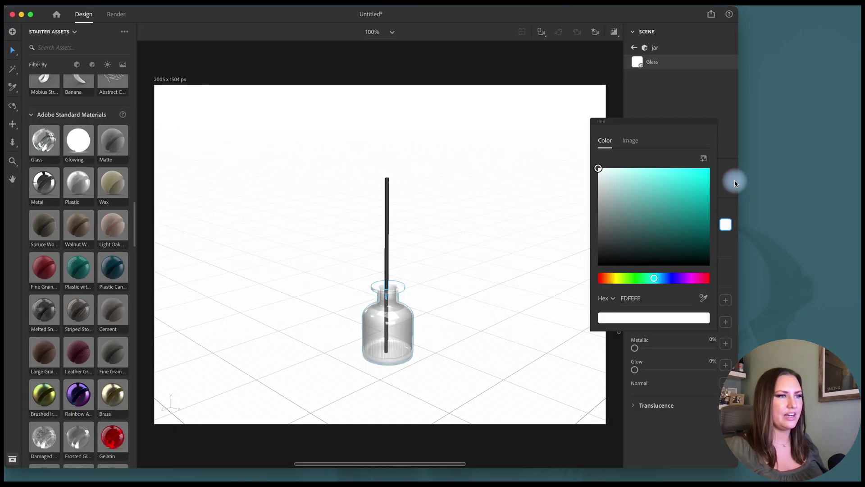
left_click(639, 299)
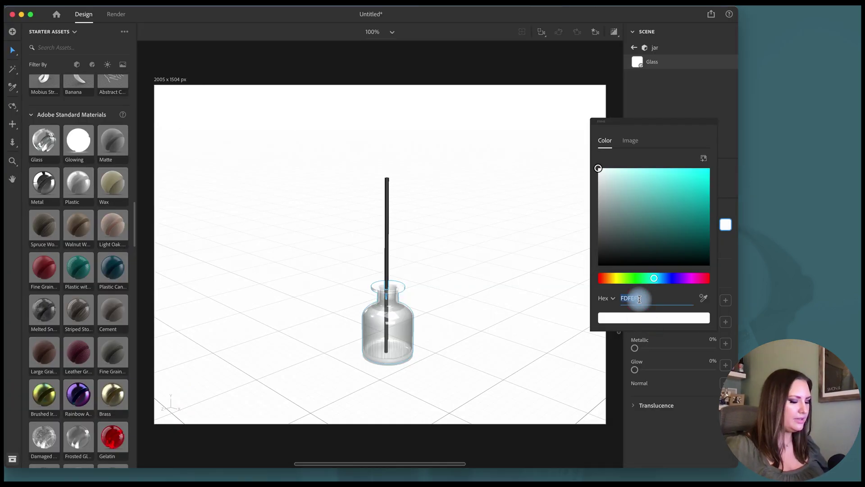
type("9F5F52")
key("Return")
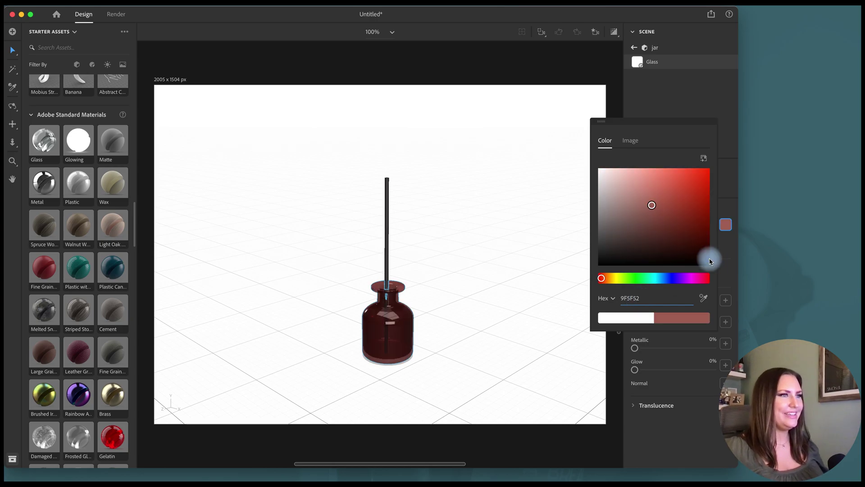
left_click(725, 224)
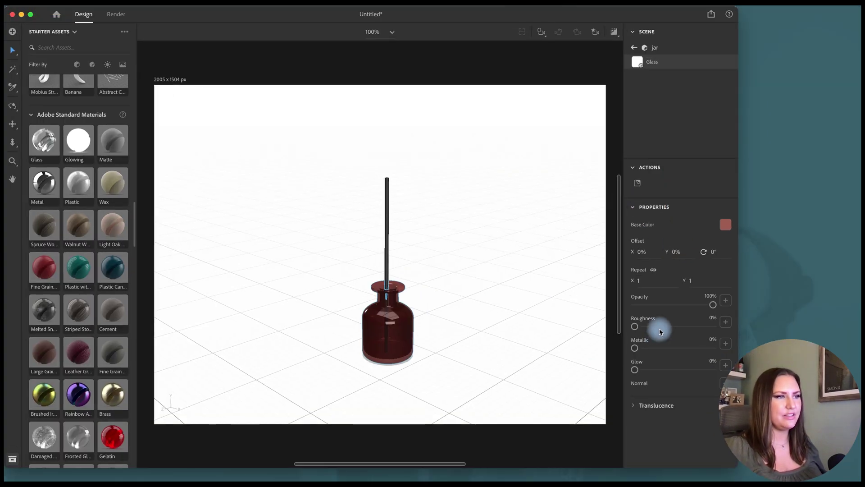
left_click(675, 328)
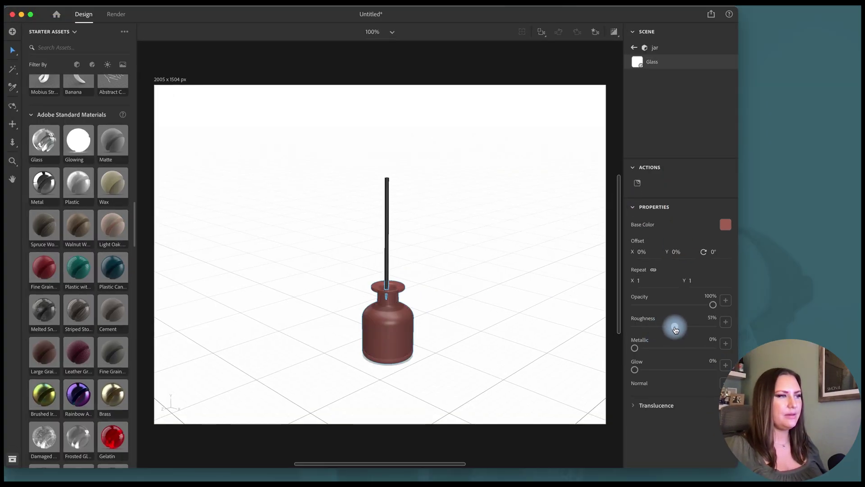
left_click(613, 33)
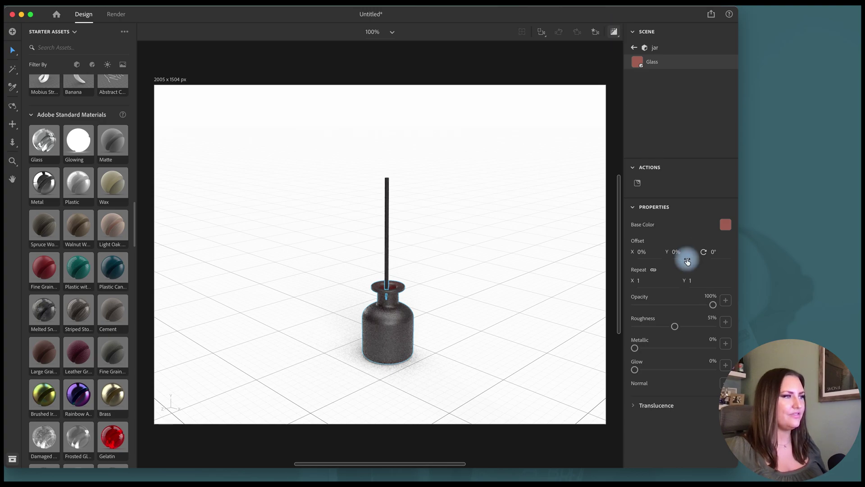
Adjust the jar glass's base colour in the picker to a lighter peach-rose, hex CCA087.
left_click(725, 225)
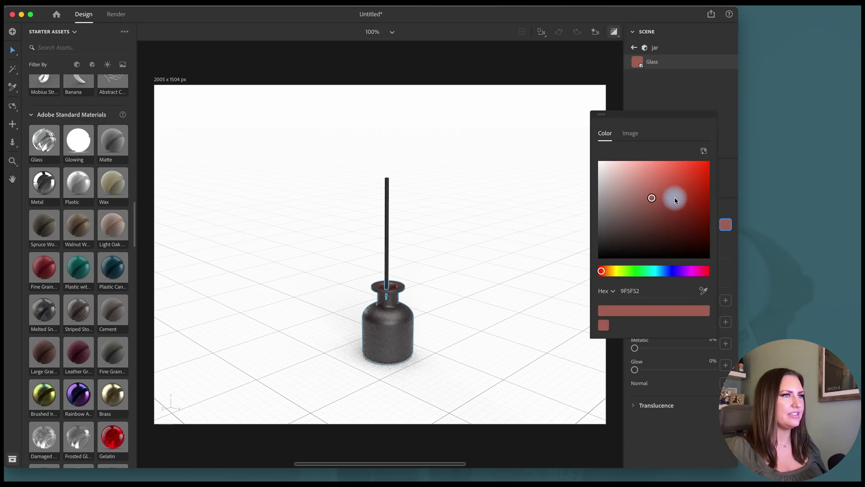
left_click_drag(652, 198, 650, 173)
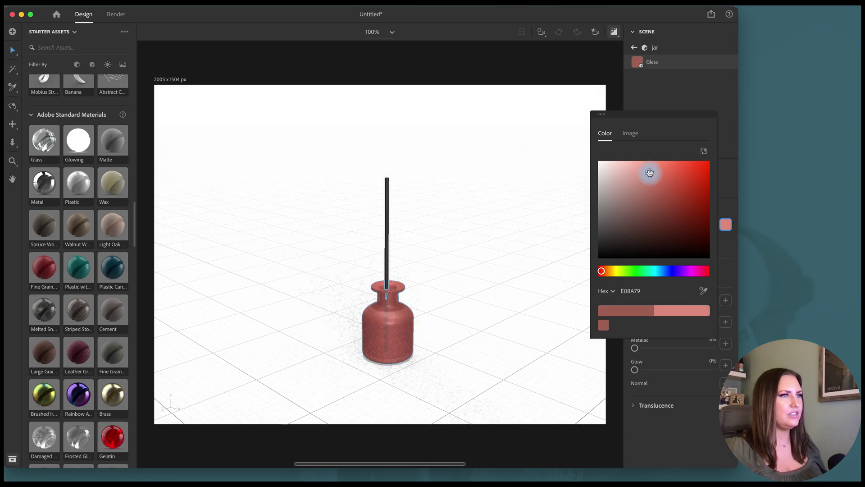
left_click(607, 272)
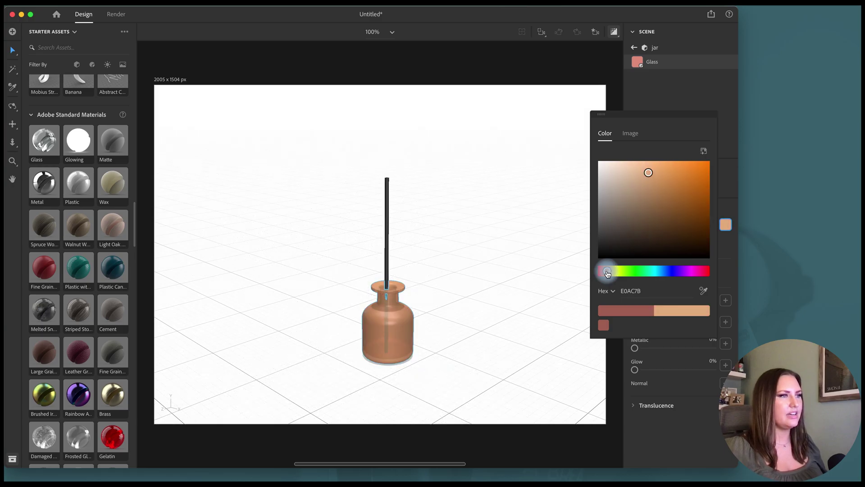
left_click(605, 272)
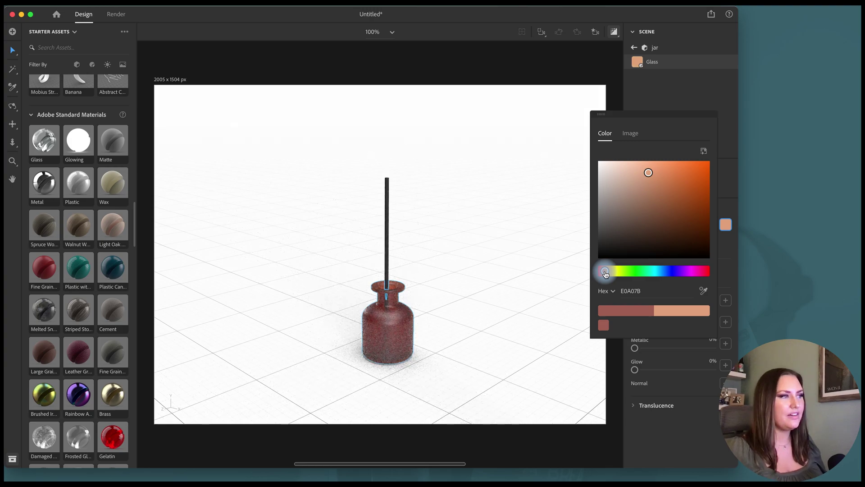
left_click(637, 174)
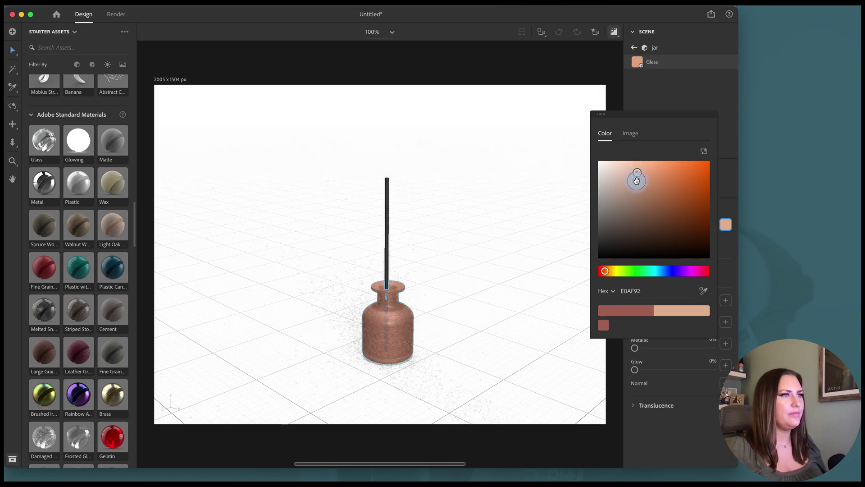
left_click(637, 181)
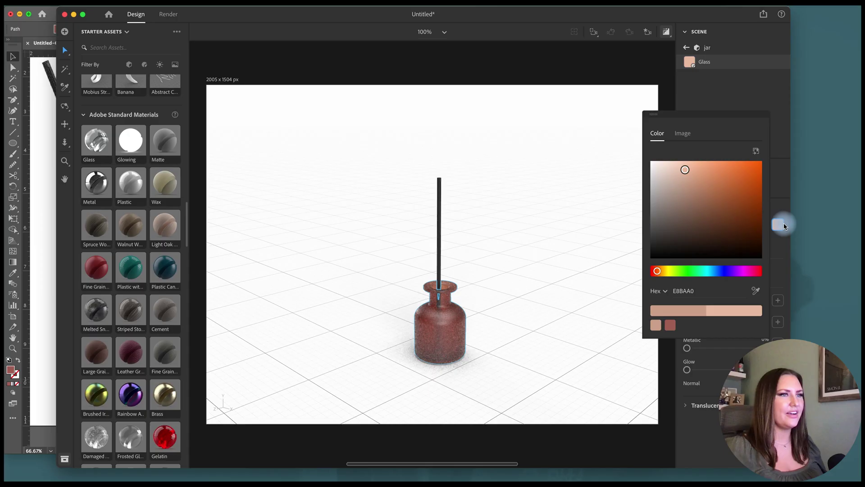
Apply the Matte material to the straw.
left_click(706, 98)
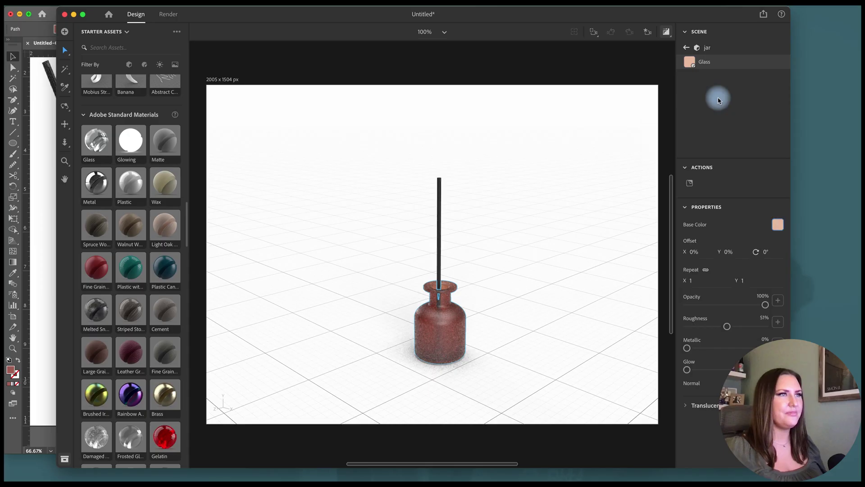
left_click(685, 50)
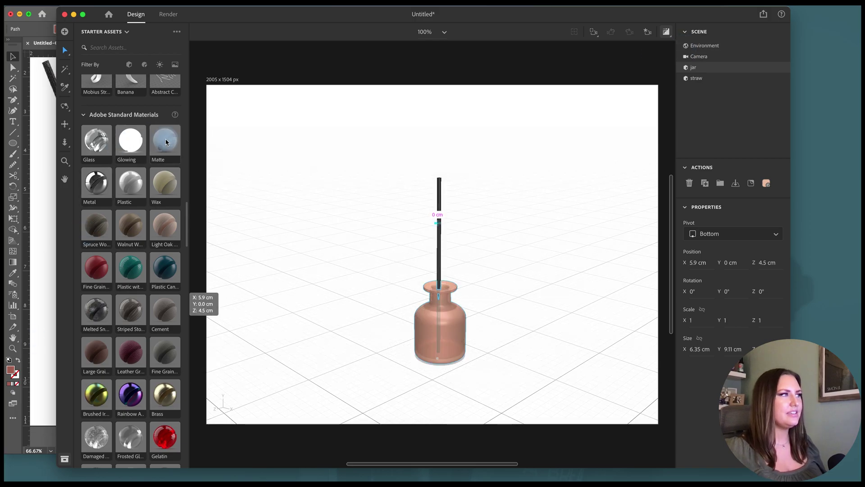
left_click_drag(166, 142, 442, 194)
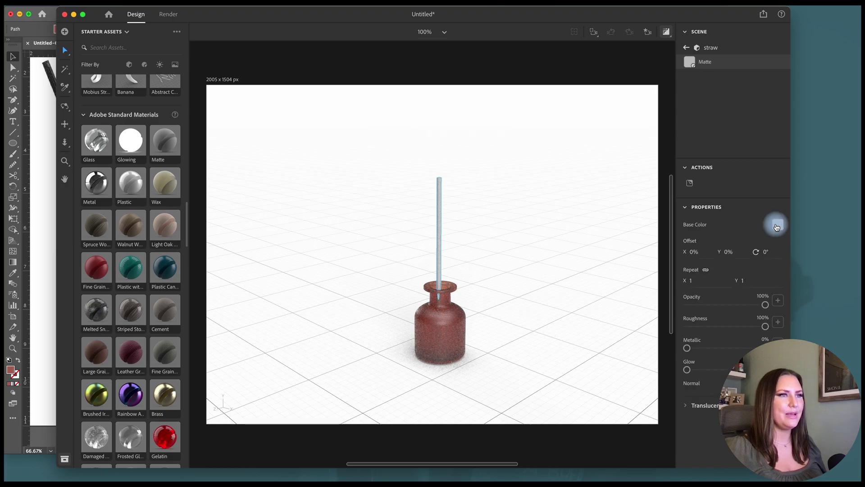
left_click(777, 225)
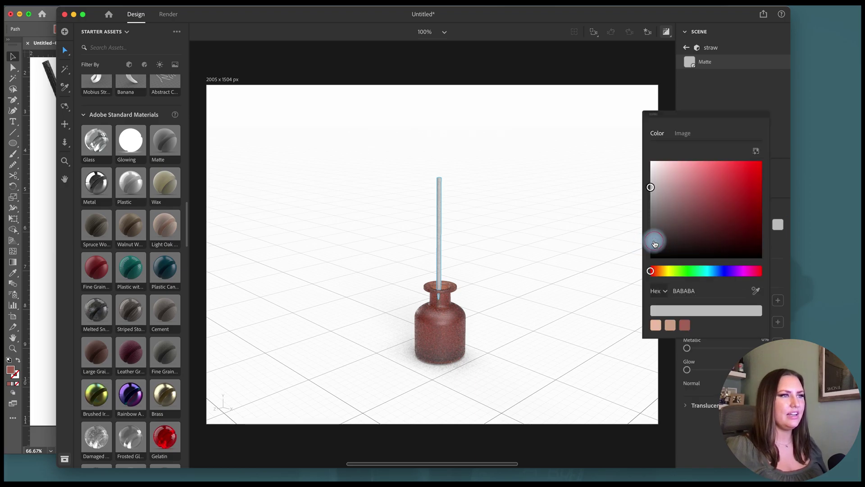
key("Escape")
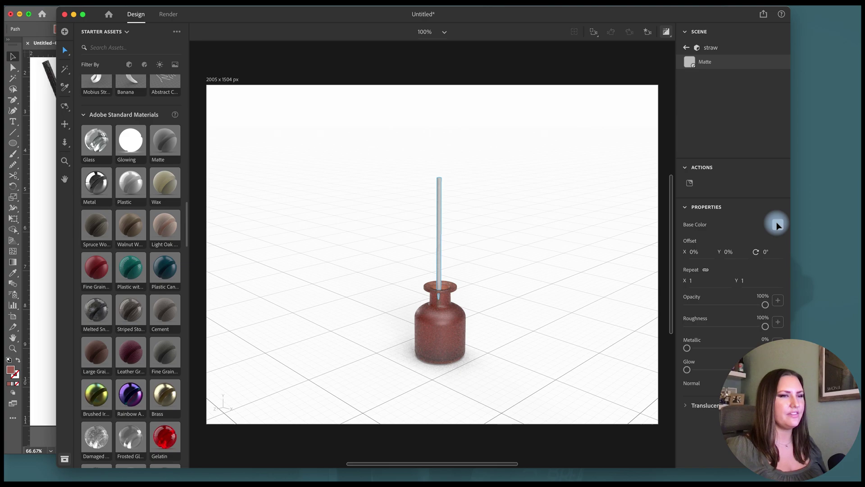
Switch off the live render preview in the environment settings.
left_click(665, 32)
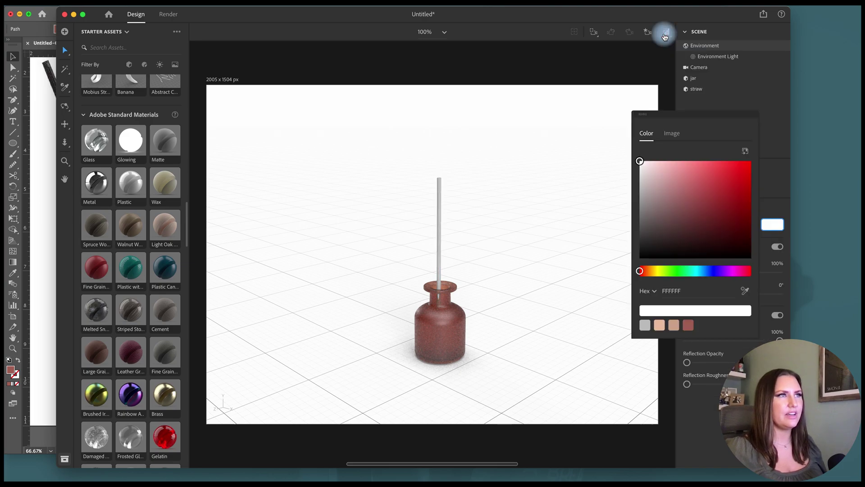
left_click(664, 34)
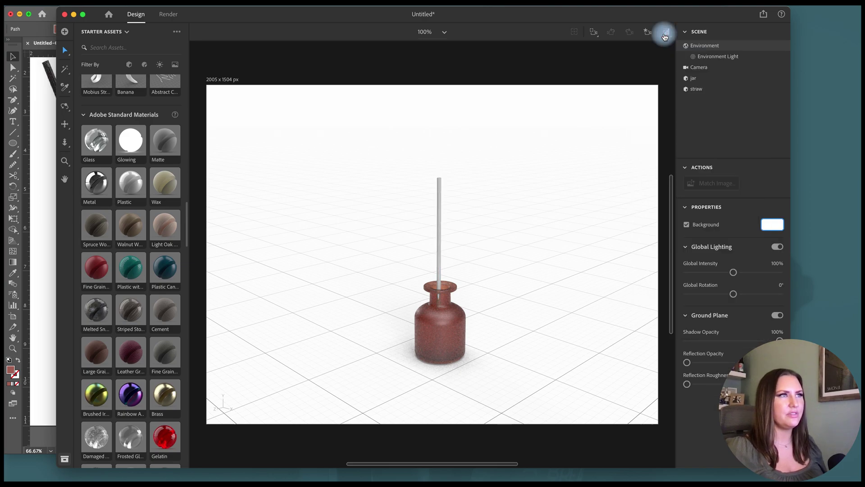
left_click(769, 225)
left_click(769, 225)
Darken the straw's Matte base colour to charcoal 2B2B2B.
double_click(779, 88)
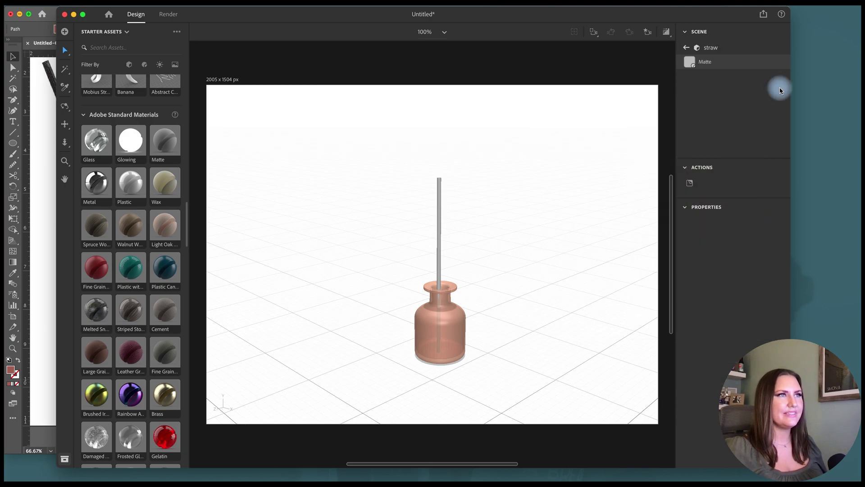
left_click(774, 224)
mouse_move(651, 234)
left_mouse_down()
mouse_move(657, 240)
mouse_move(647, 241)
left_mouse_up()
left_click(780, 224)
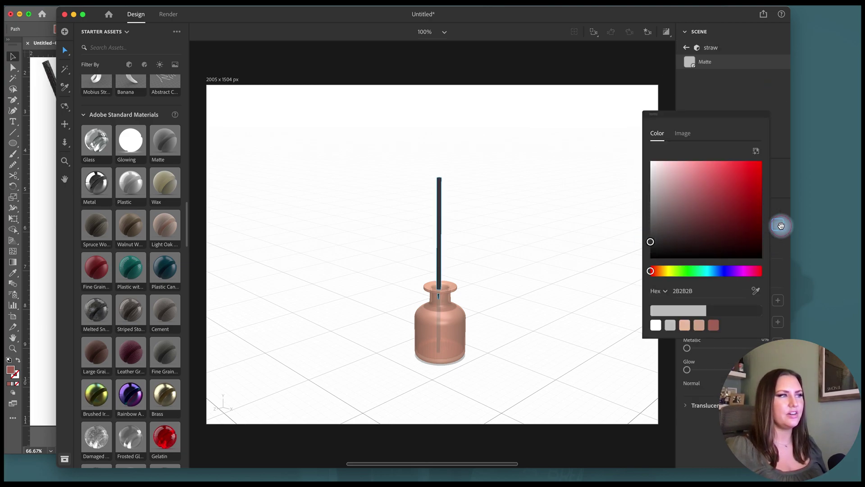
Duplicate the straw and tilt the copy and the upright straw in opposite directions.
left_click(681, 48)
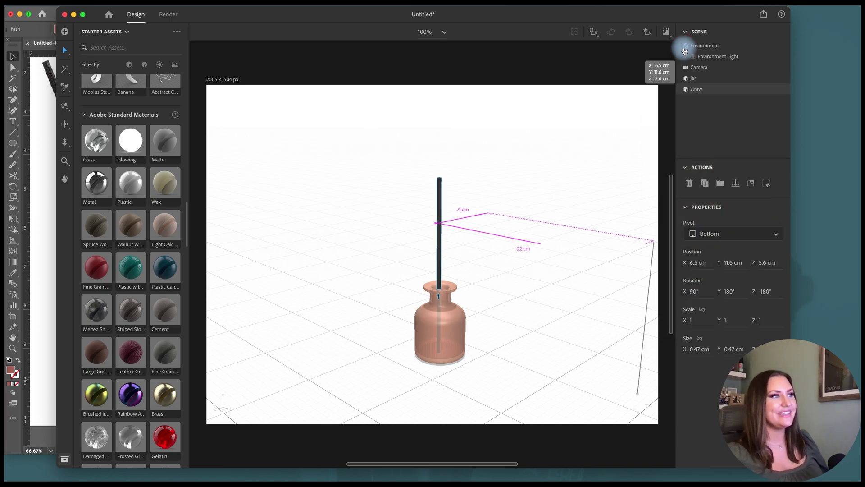
mouse_move(709, 93)
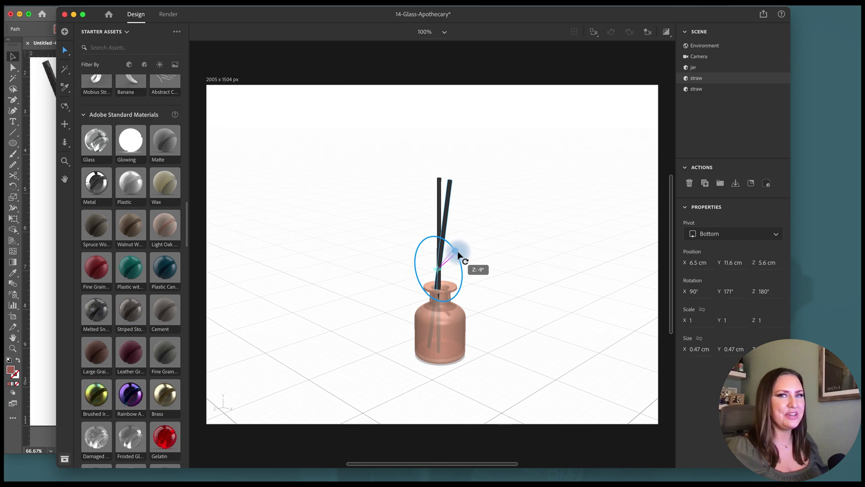
left_click_drag(458, 250, 458, 250)
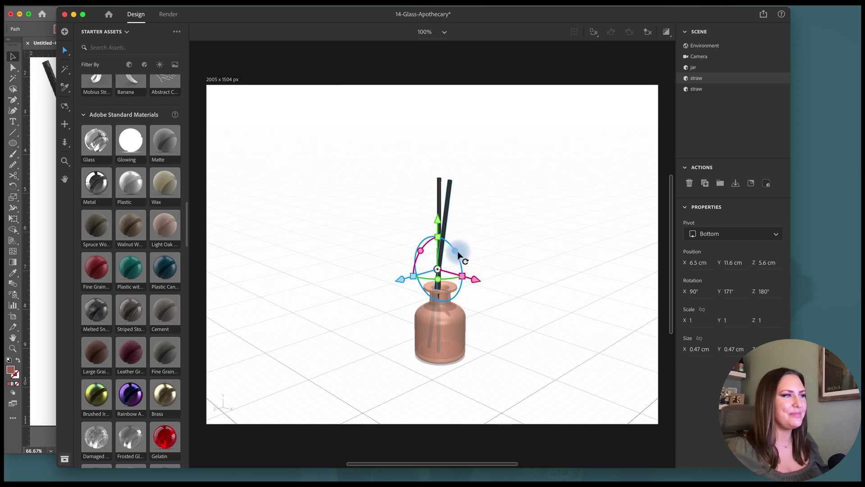
left_click(439, 194)
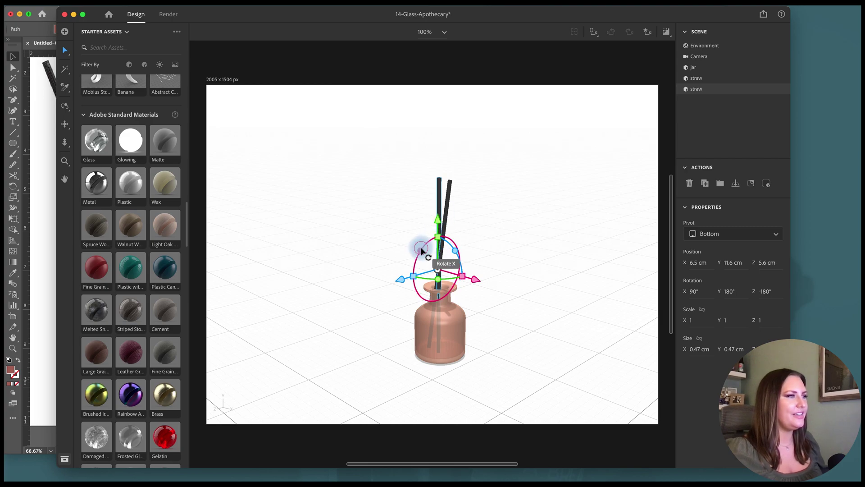
left_click_drag(421, 251, 419, 246)
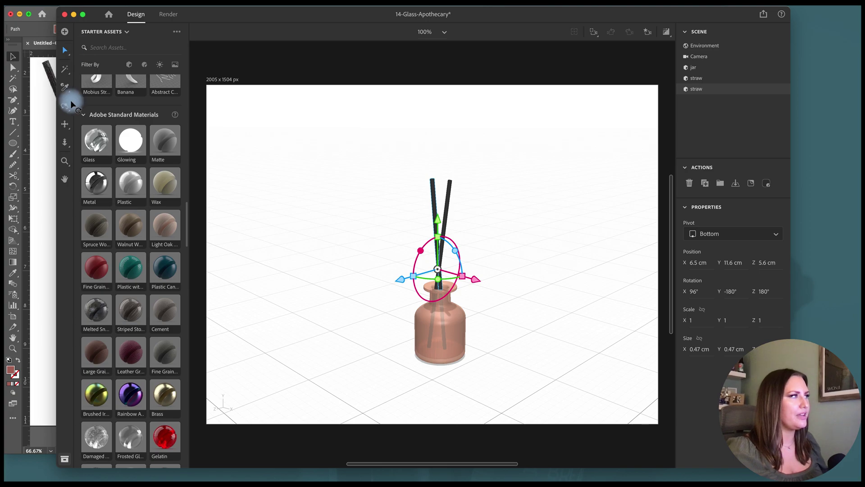
left_click(66, 105)
left_click_drag(573, 306, 482, 286)
left_click(64, 50)
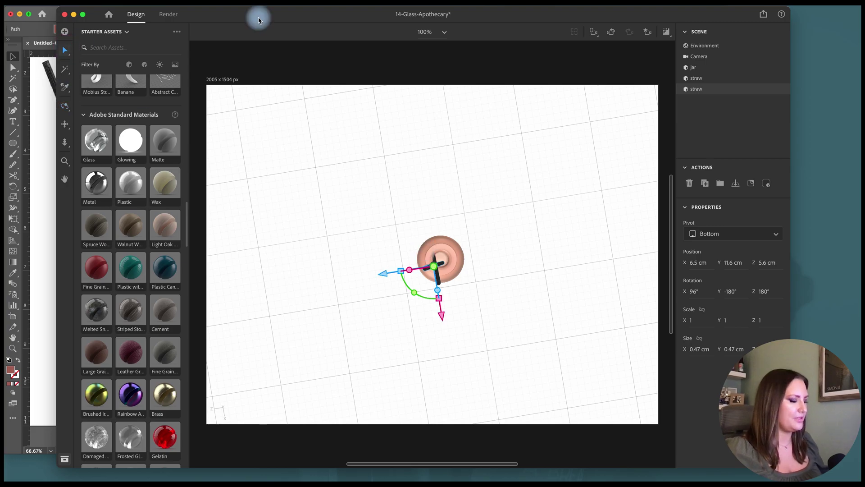
Turn and shift the first straw so the reeds fan out from the jar neck.
left_click(708, 80)
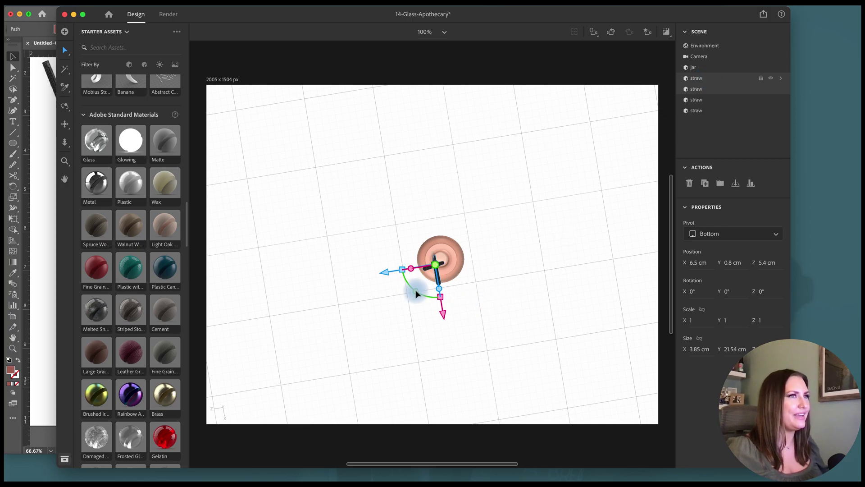
left_click_drag(416, 292, 460, 282)
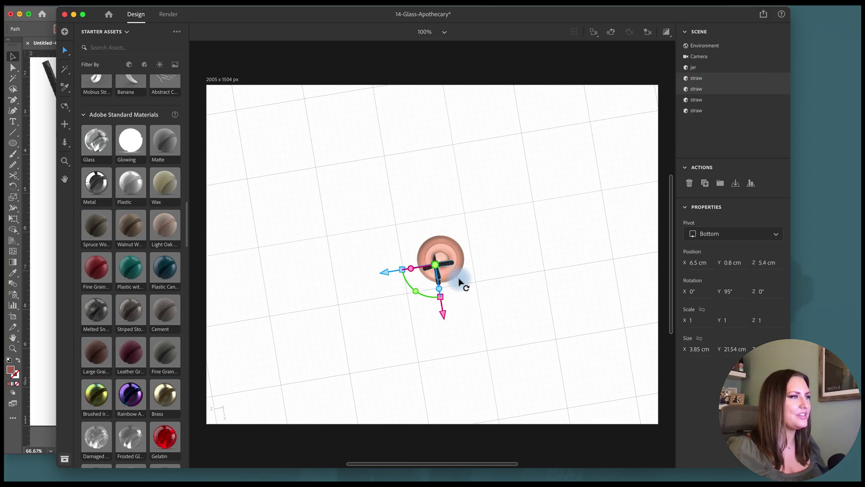
mouse_move(386, 271)
left_mouse_down()
mouse_move(396, 273)
mouse_move(388, 269)
left_mouse_up()
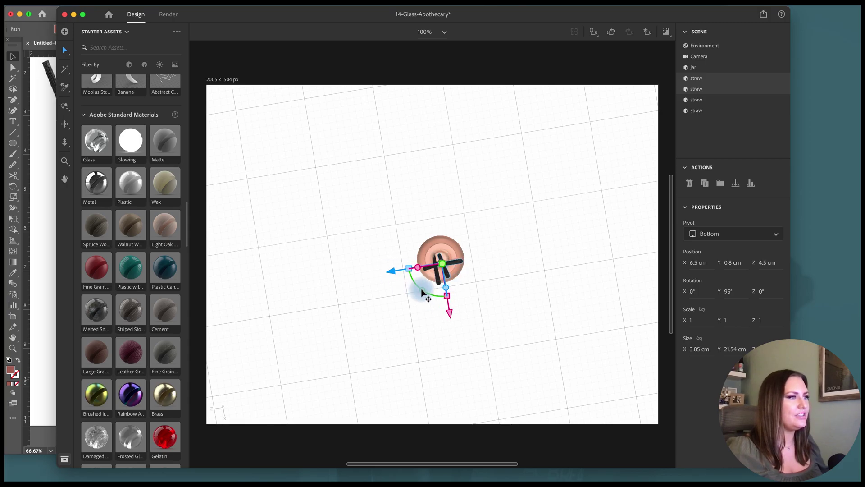
left_click_drag(434, 289, 451, 307)
left_click(61, 105)
mouse_move(353, 290)
left_mouse_down()
mouse_move(466, 212)
mouse_move(454, 143)
mouse_move(492, 120)
mouse_move(531, 124)
mouse_move(626, 285)
mouse_move(574, 342)
mouse_move(396, 340)
mouse_move(324, 307)
mouse_move(458, 303)
mouse_move(408, 306)
mouse_move(513, 233)
mouse_move(502, 304)
mouse_move(471, 183)
mouse_move(340, 295)
left_mouse_up()
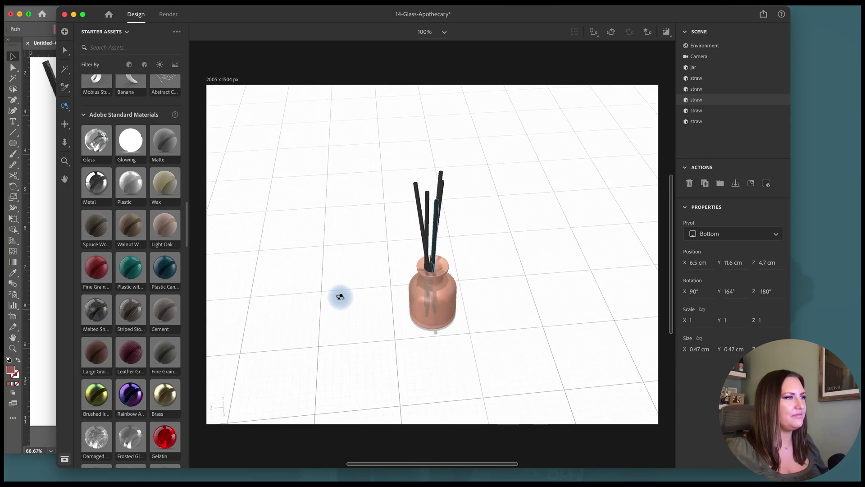
Orbit to a front-on view of the frosted peach jar and five reeds, with Render Preview on.
left_click_drag(439, 295, 490, 238)
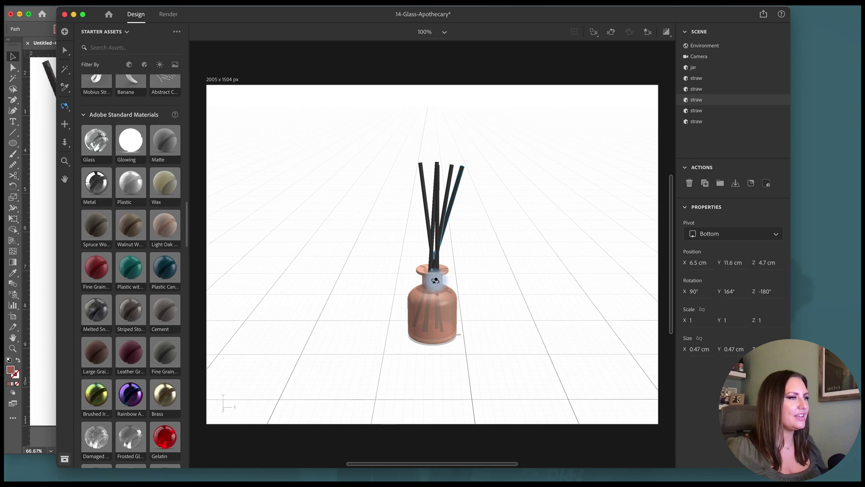
left_click_drag(442, 267, 436, 280)
left_click(668, 33)
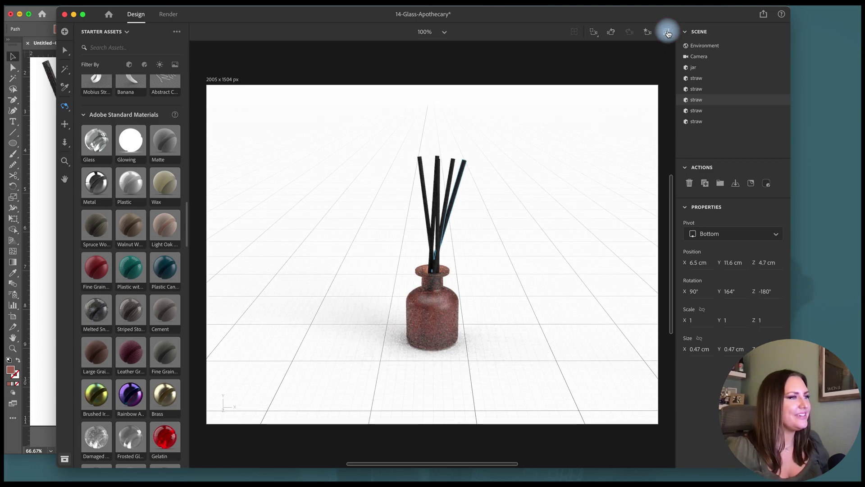
scroll(102, 330, "down", 5)
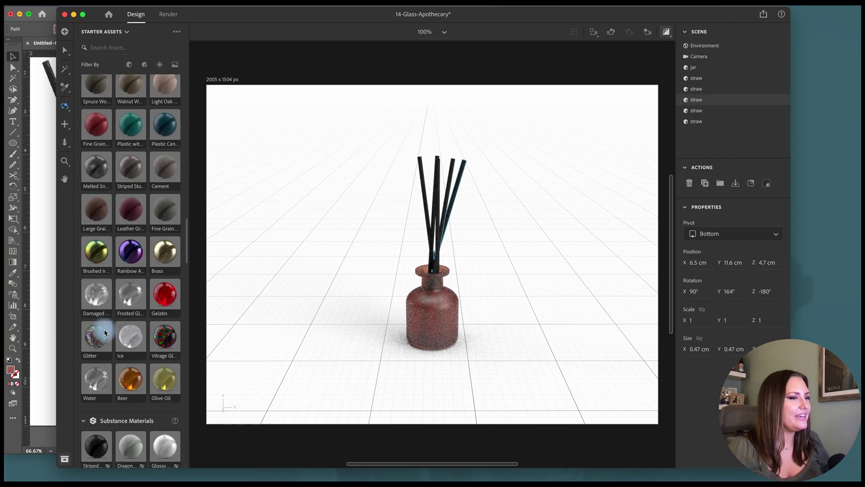
scroll(104, 333, "down", 8)
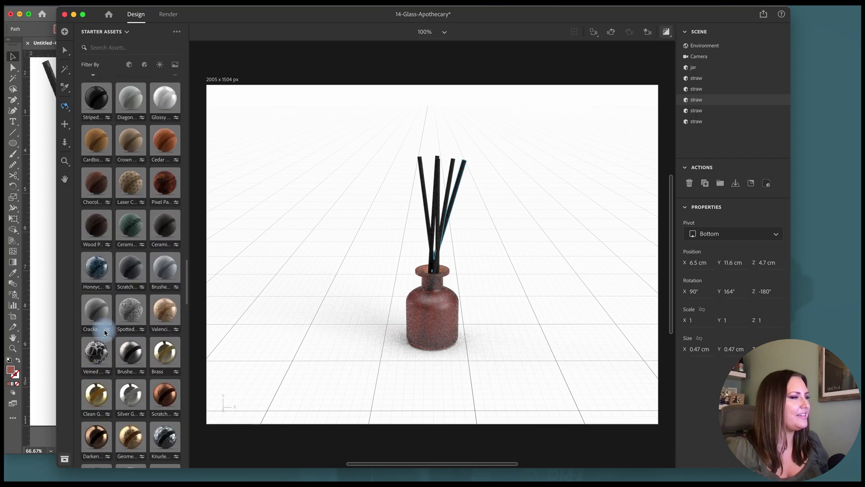